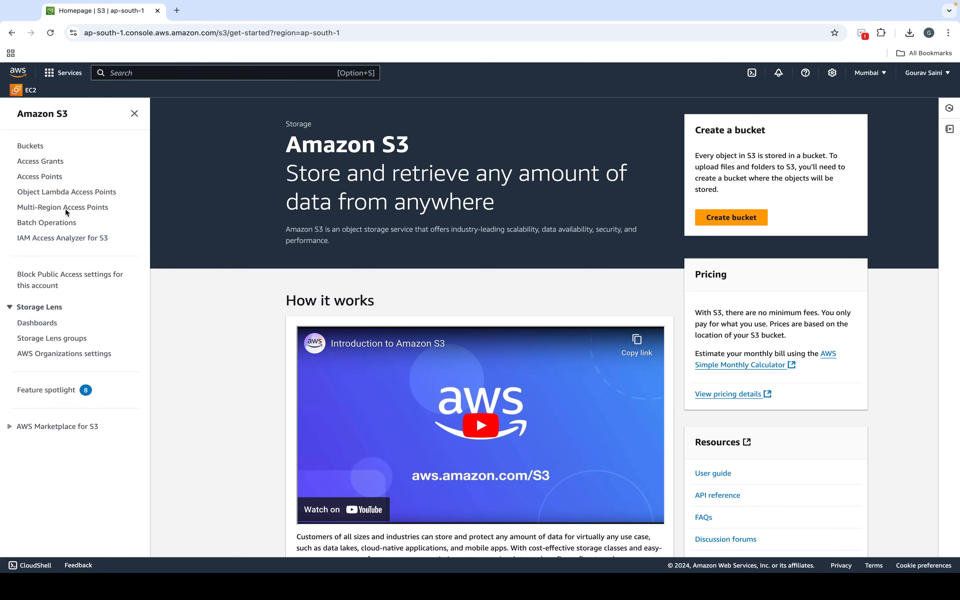
# Step: Delete the existing bucket my-static-website-bucket12 from the general purpose buckets, entering its name as confirmation
pyautogui.click(34, 147)
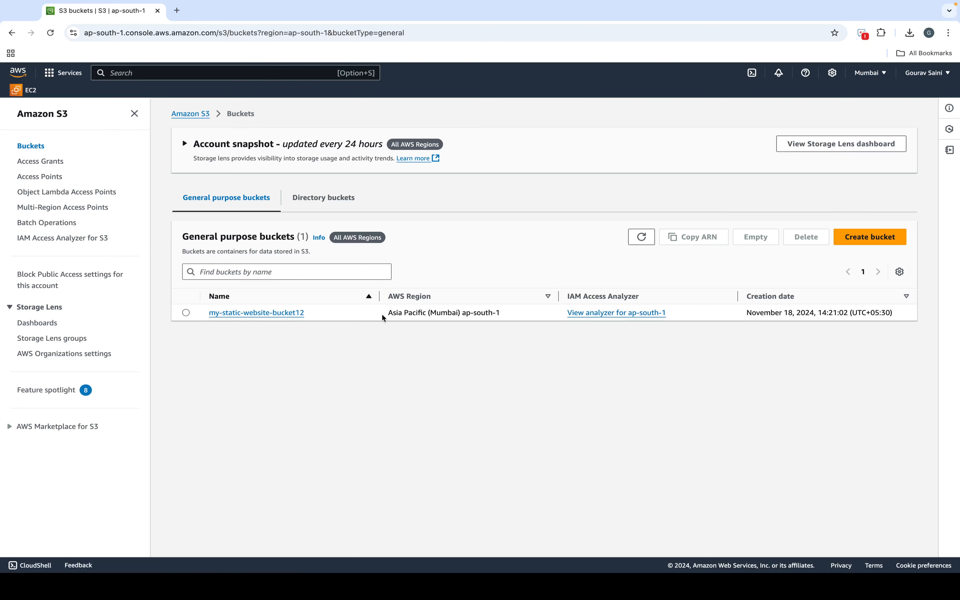
pyautogui.click(187, 313)
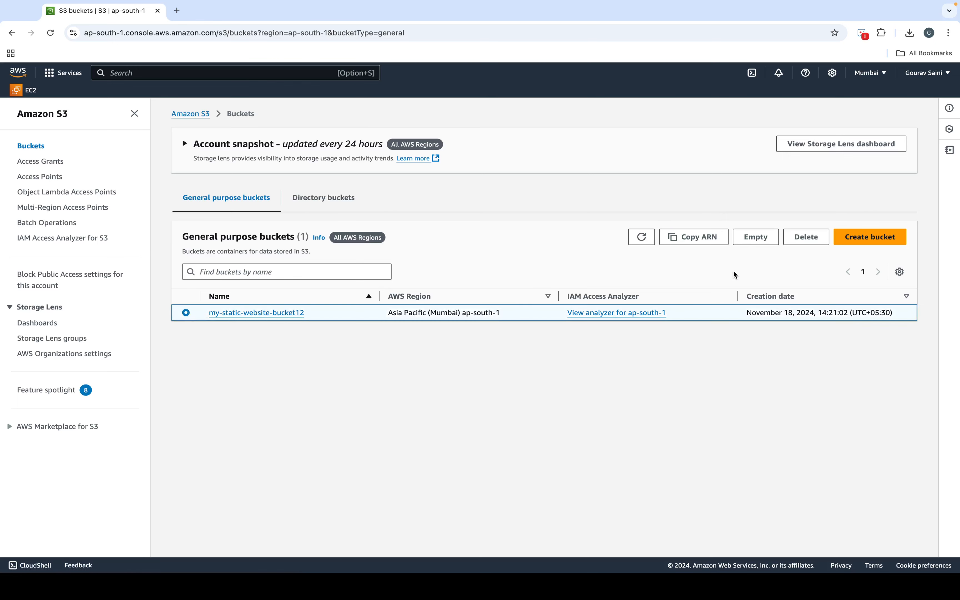
pyautogui.click(808, 243)
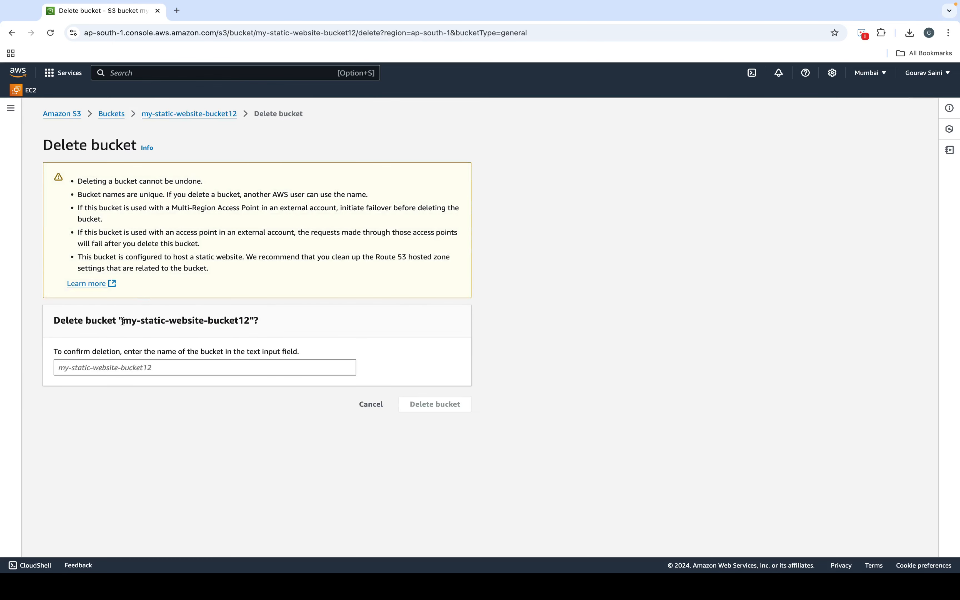
pyautogui.moveTo(122, 321); pyautogui.dragTo(249, 320)
pyautogui.press('super+c')
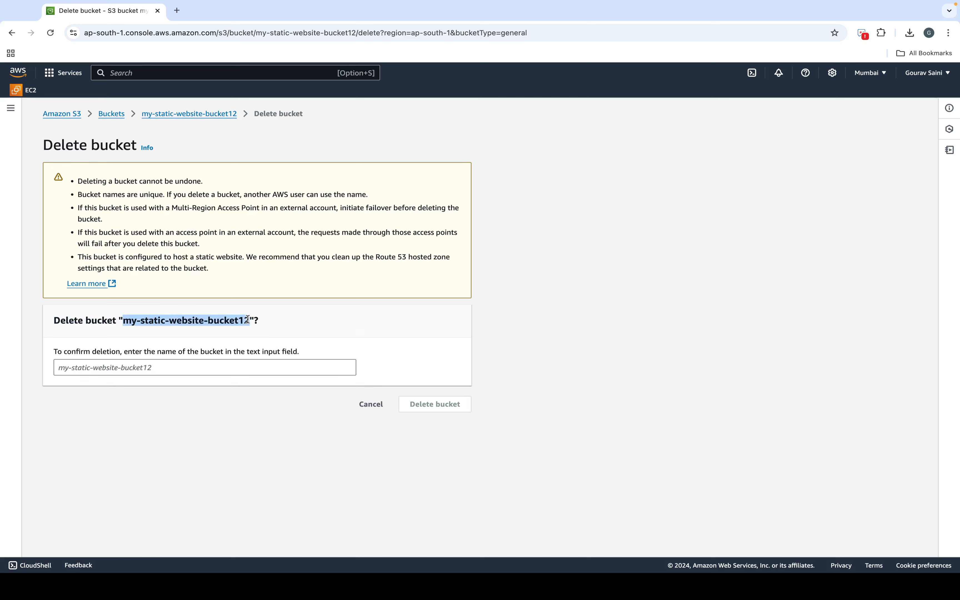
pyautogui.click(238, 367)
pyautogui.press('super+v')
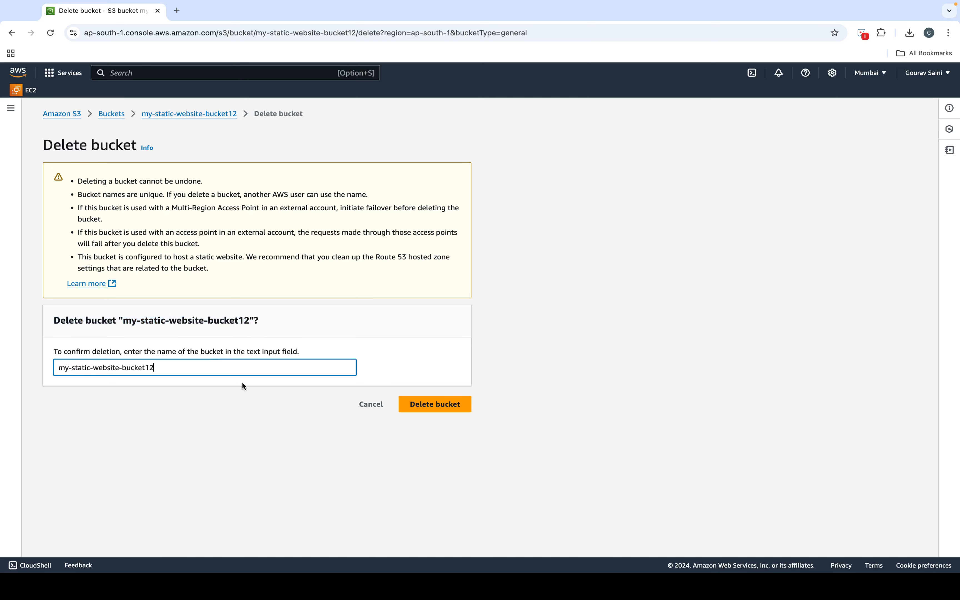
pyautogui.click(447, 411)
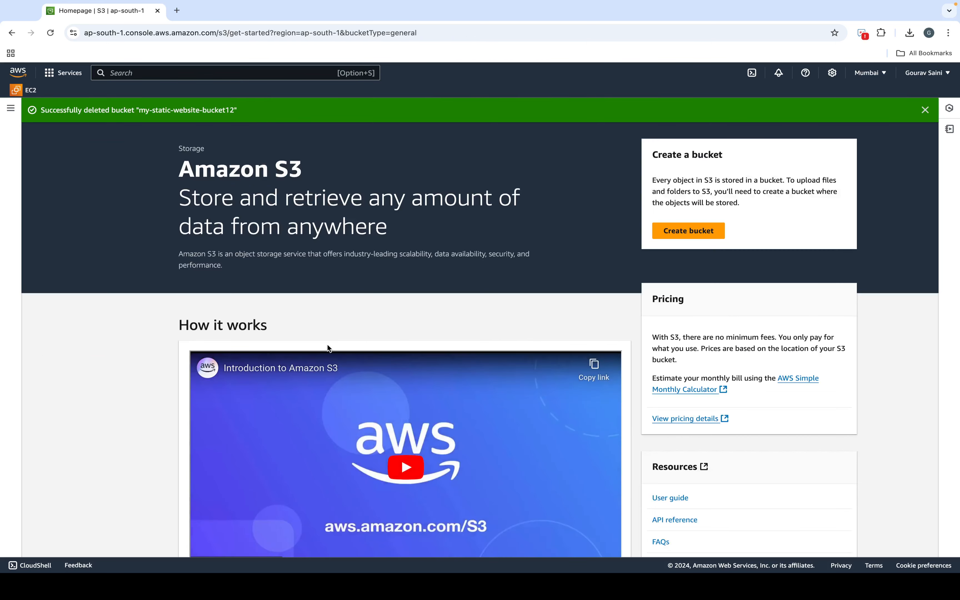
# Step: Start creating a new S3 bucket and name it my-static-website-bucket12
pyautogui.click(686, 234)
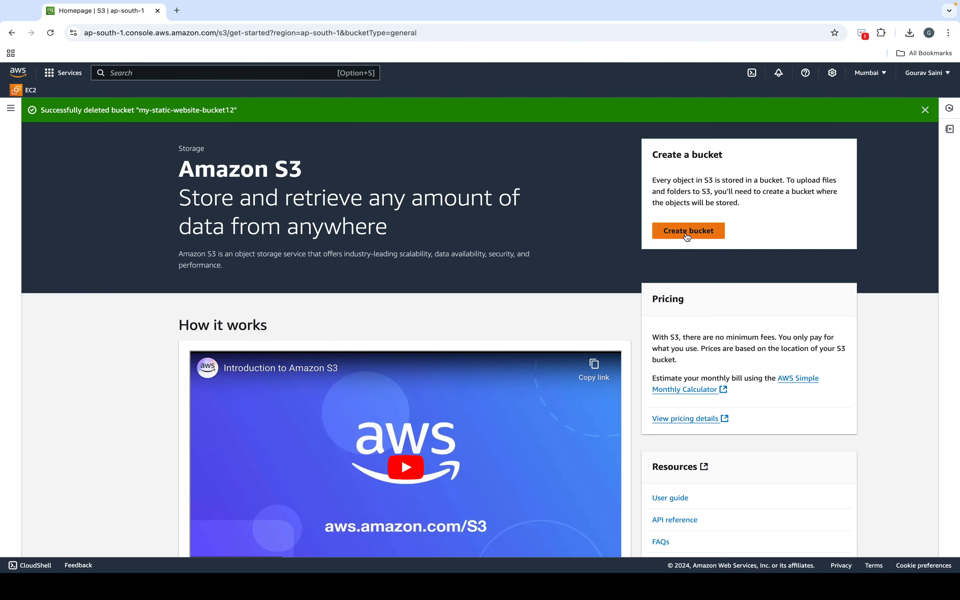
pyautogui.click(245, 265)
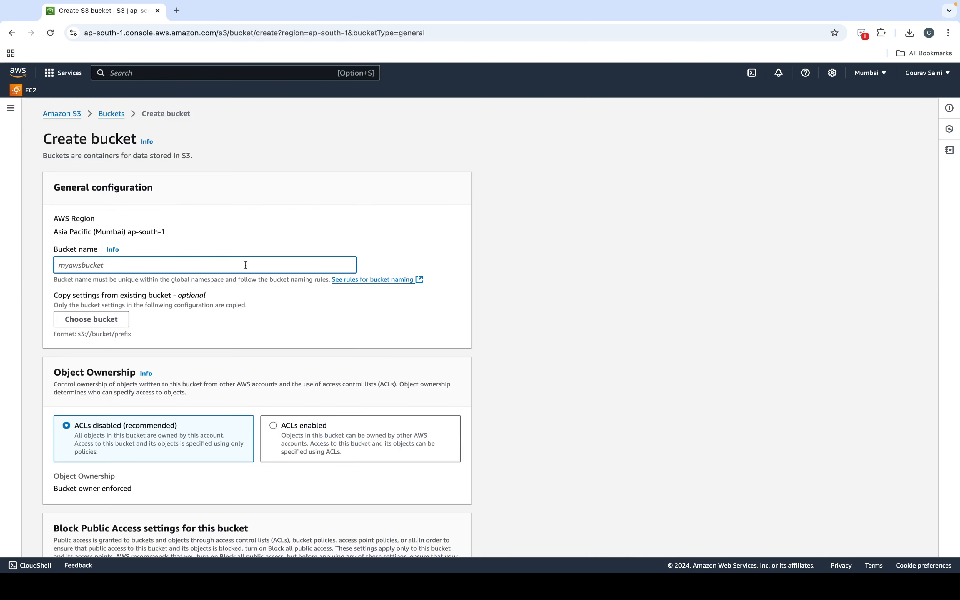
pyautogui.press('super+v')
pyautogui.moveTo(163, 265); pyautogui.dragTo(33, 267)
pyautogui.moveTo(164, 265); pyautogui.dragTo(50, 268)
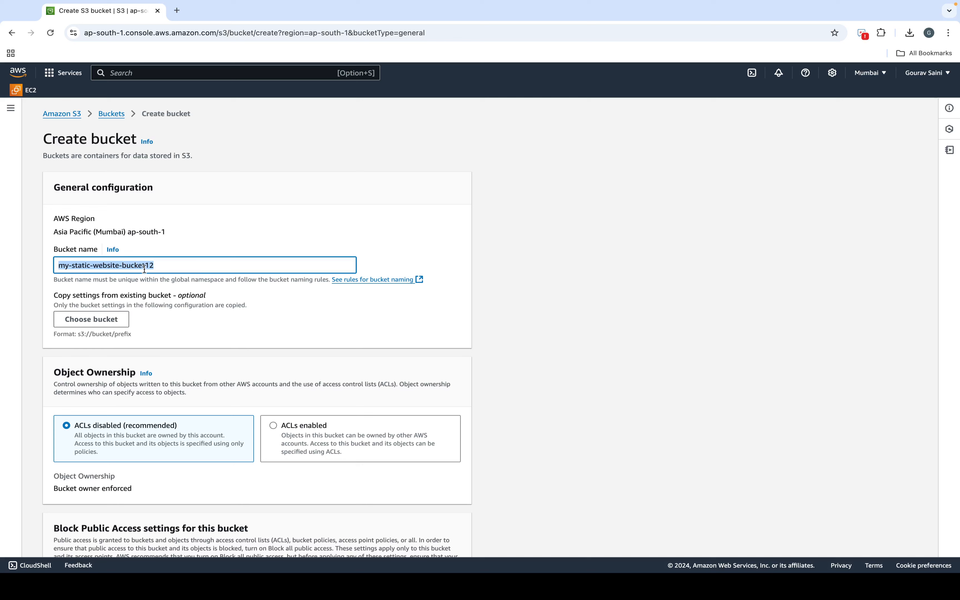
pyautogui.tripleClick(180, 269)
# Step: Turn off Block all public access for the new bucket
pyautogui.scroll(-2, 181, 269)
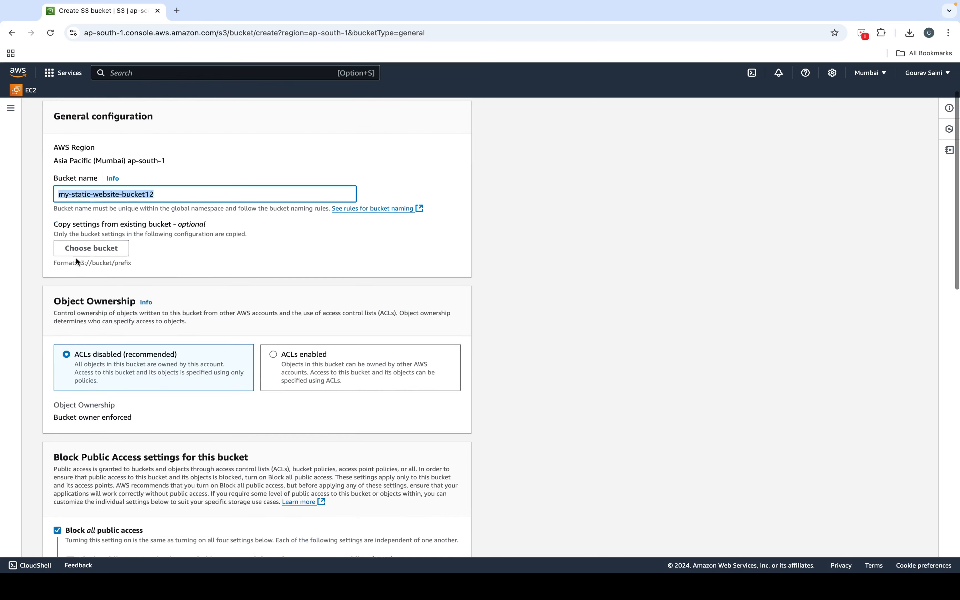
pyautogui.scroll(-6, 113, 362)
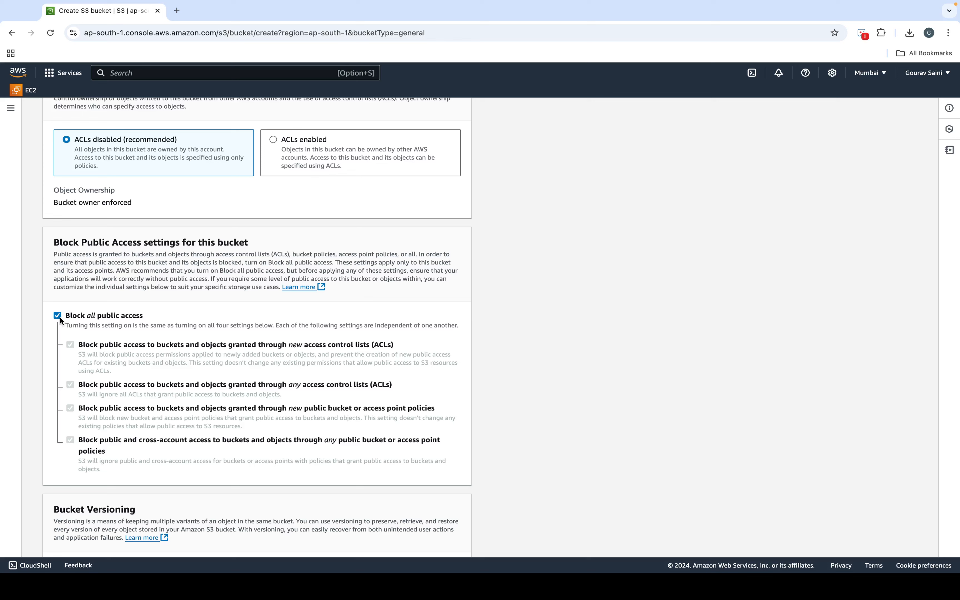
pyautogui.click(57, 315)
# Step: Acknowledge that the settings might make the bucket and its objects public, and create the bucket
pyautogui.scroll(-9, 60, 318)
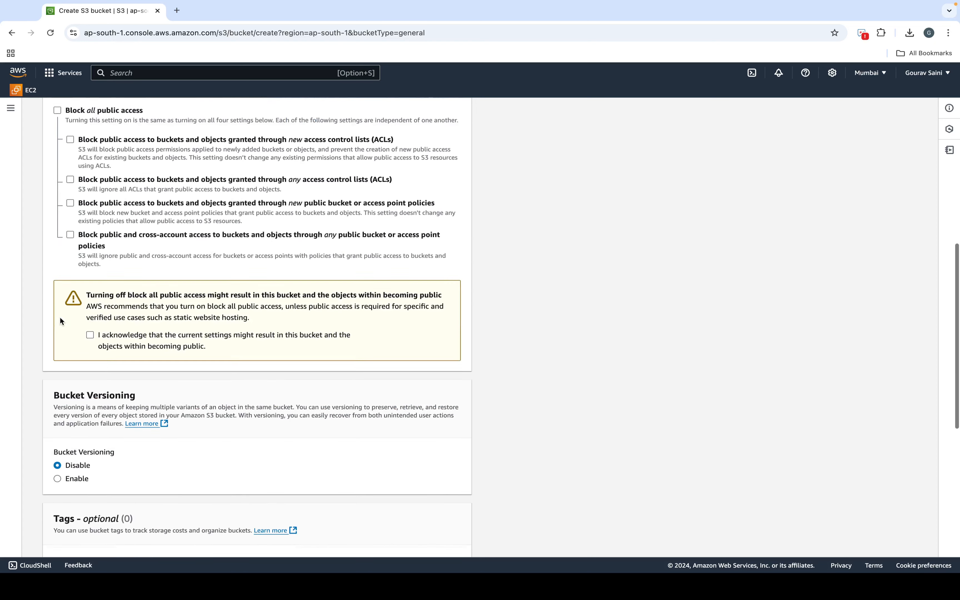
pyautogui.scroll(-1, 60, 317)
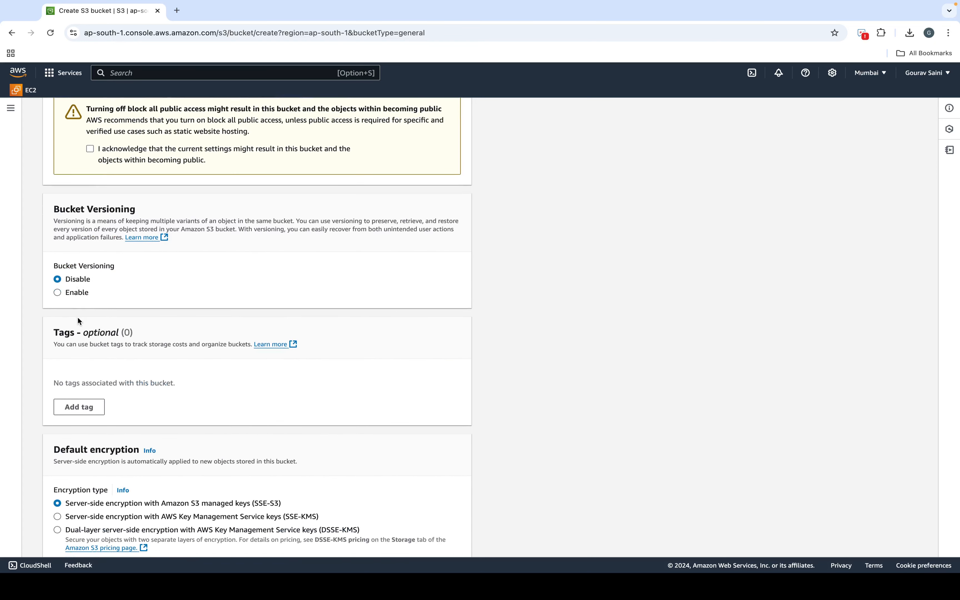
pyautogui.scroll(-9, 78, 319)
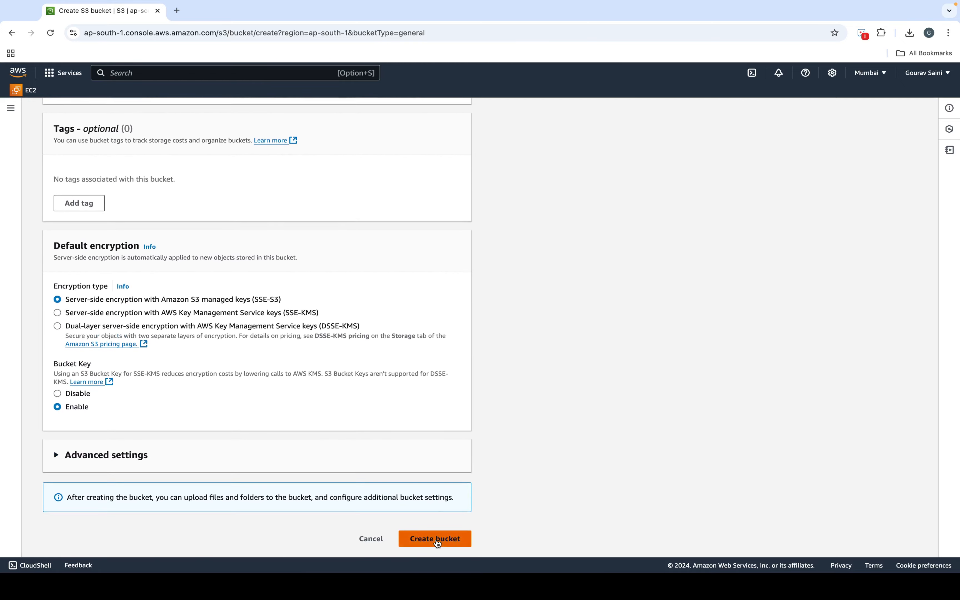
pyautogui.click(436, 541)
pyautogui.scroll(6, 384, 413)
pyautogui.scroll(-20, 384, 413)
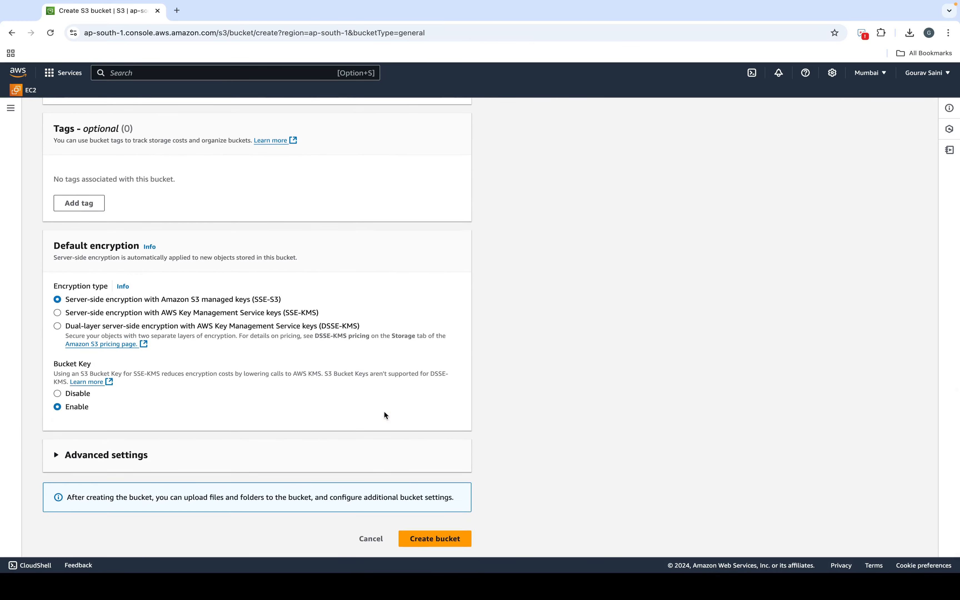
pyautogui.scroll(6, 384, 415)
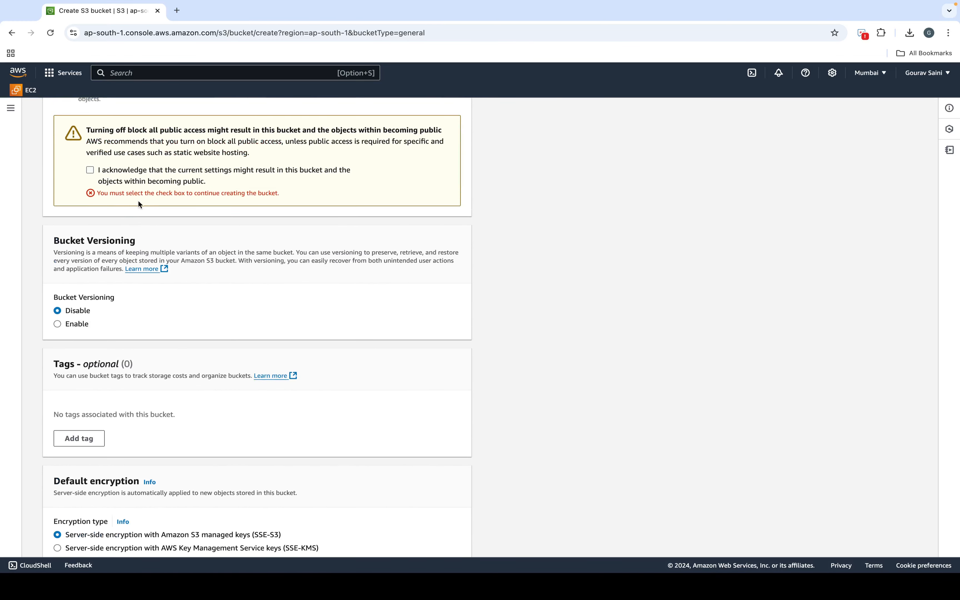
pyautogui.click(90, 169)
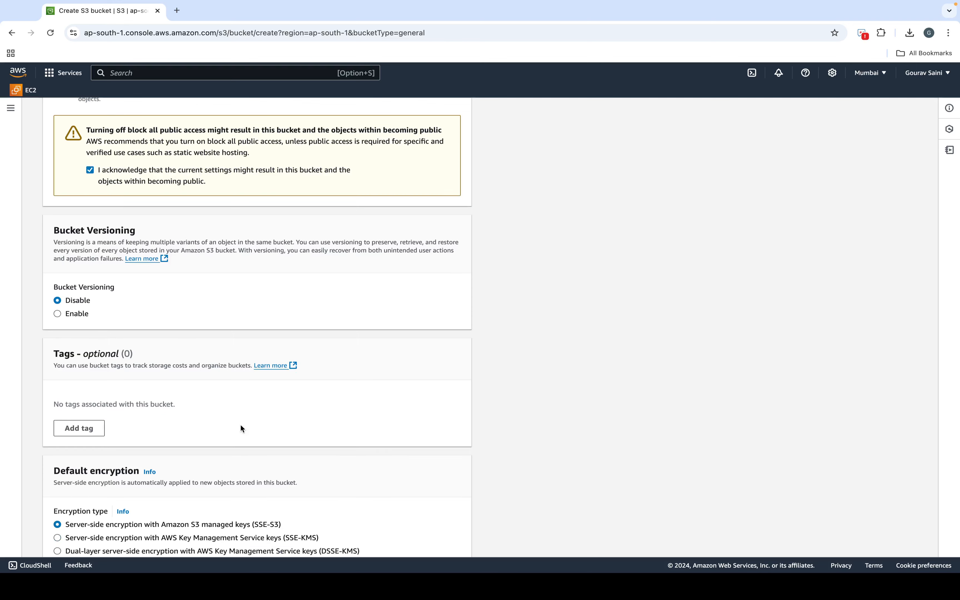
pyautogui.scroll(-5, 254, 476)
pyautogui.click(429, 539)
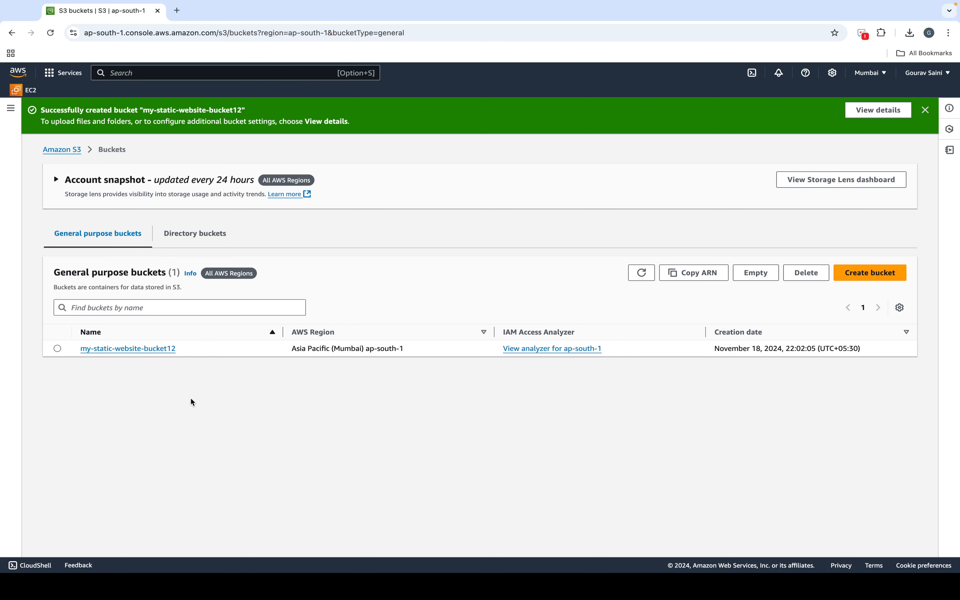
# Step: Open the properties of my-static-website-bucket12 and go to the static website hosting section
pyautogui.click(134, 349)
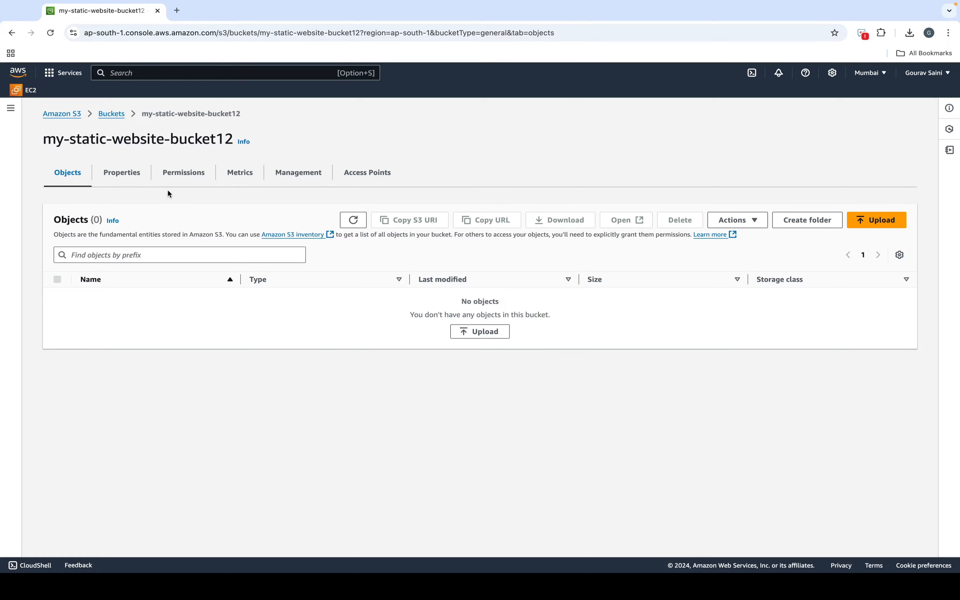
pyautogui.click(133, 178)
pyautogui.scroll(-15, 223, 278)
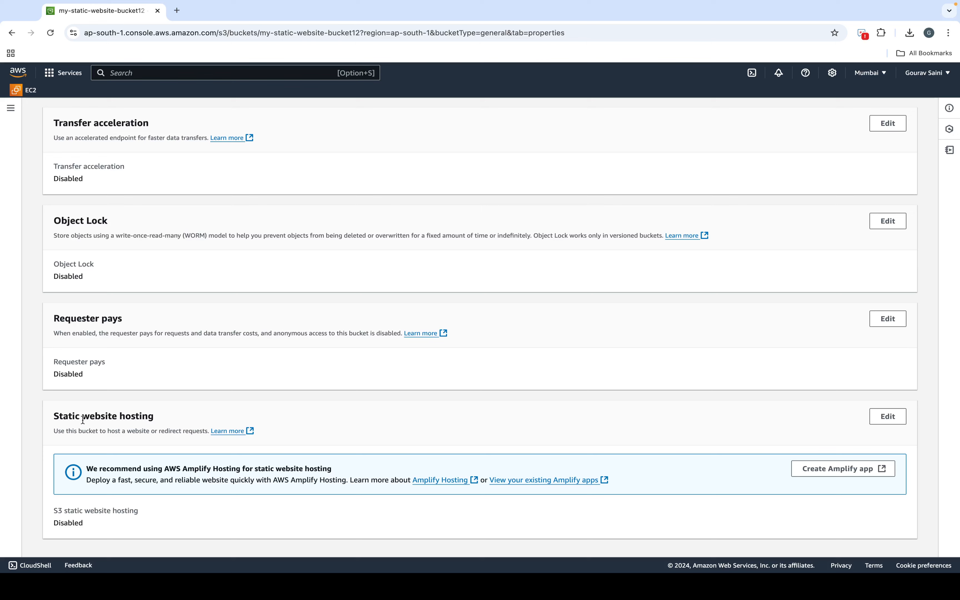
pyautogui.moveTo(59, 416); pyautogui.dragTo(134, 416)
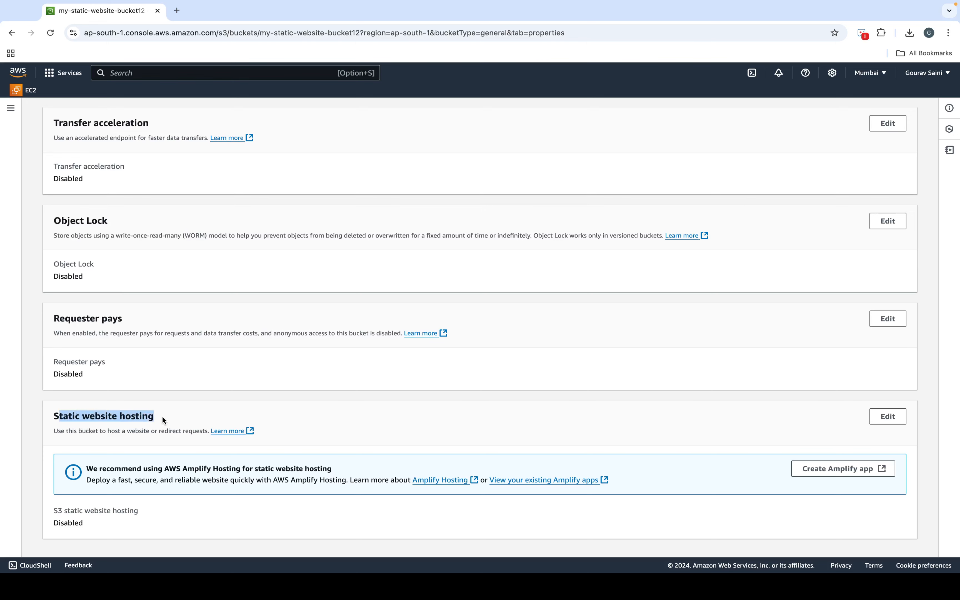
pyautogui.scroll(10, 445, 400)
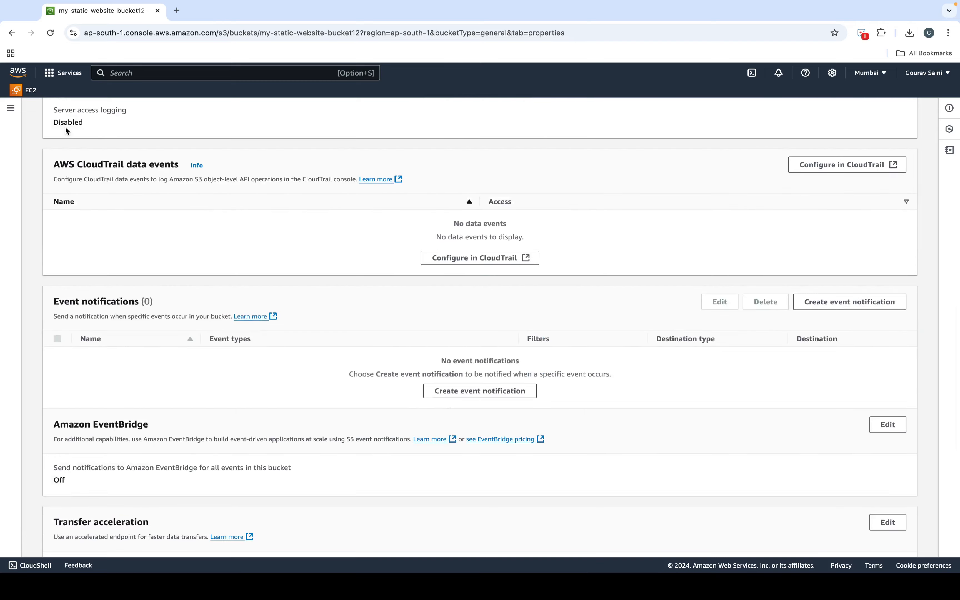
pyautogui.scroll(8, 75, 131)
pyautogui.scroll(10, 258, 201)
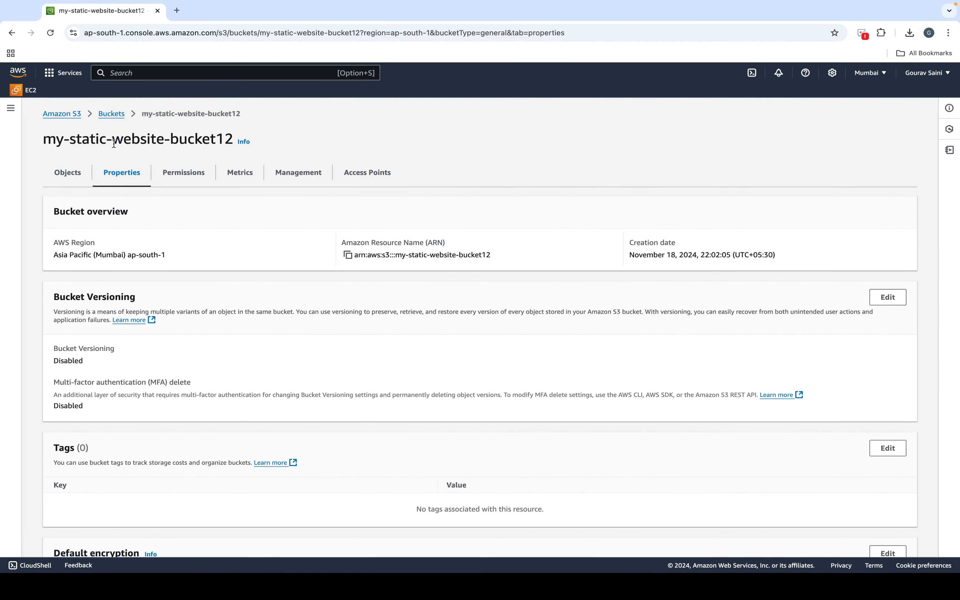
pyautogui.scroll(-20, 131, 178)
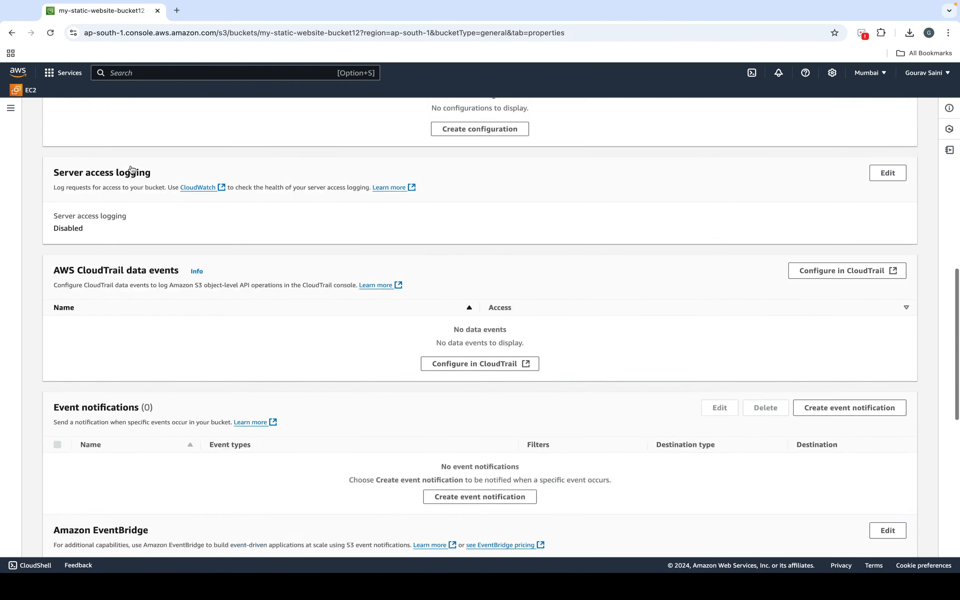
pyautogui.click(80, 414)
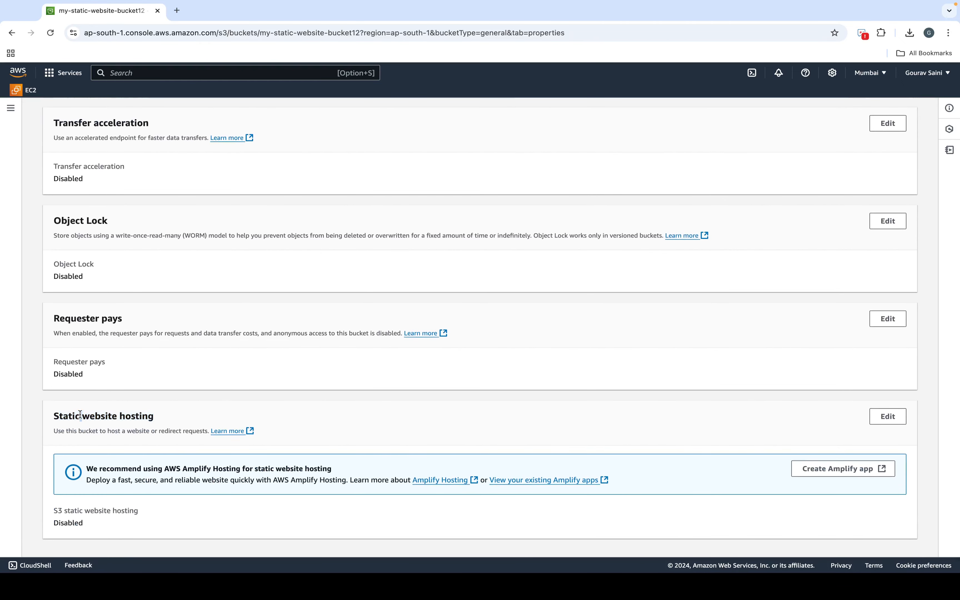
pyautogui.tripleClick(80, 415)
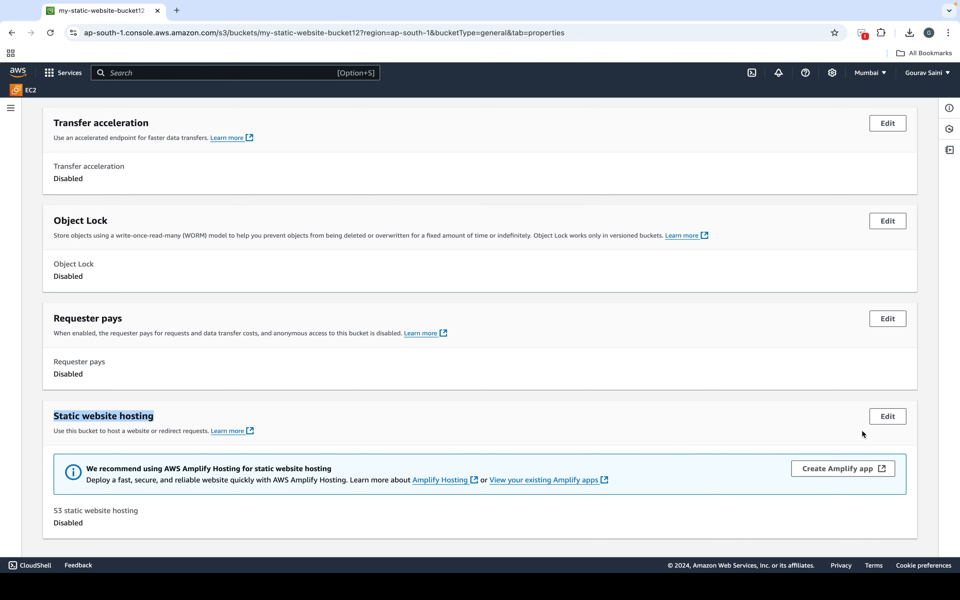
# Step: Enable static website hosting for the bucket with index.html as the index document, and save the changes
pyautogui.click(883, 420)
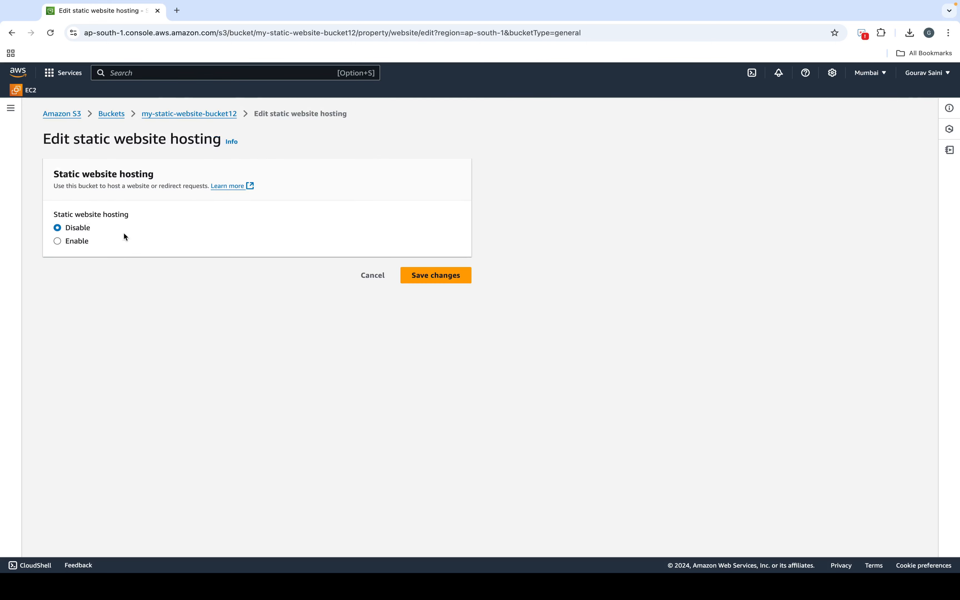
pyautogui.click(83, 243)
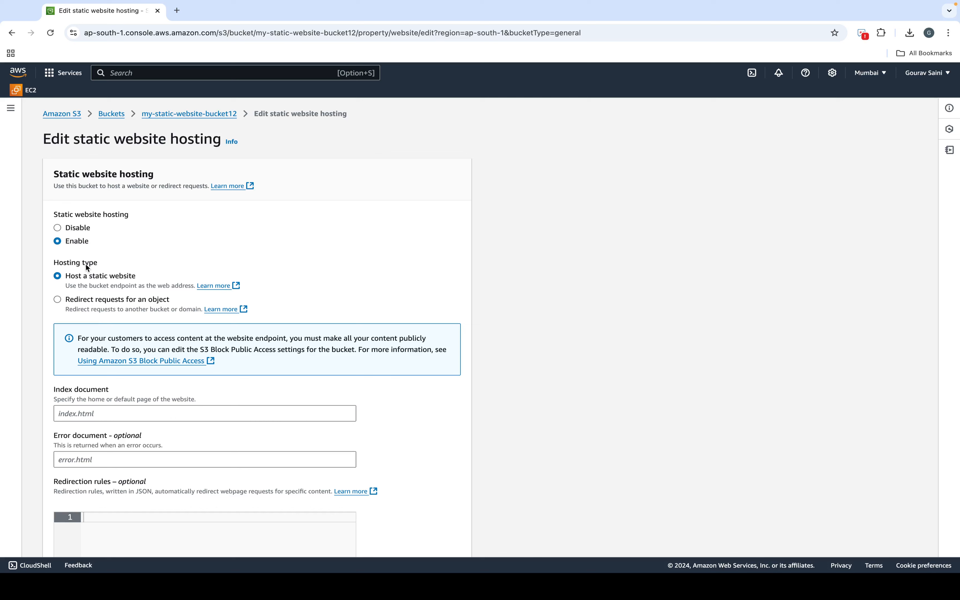
pyautogui.click(94, 415)
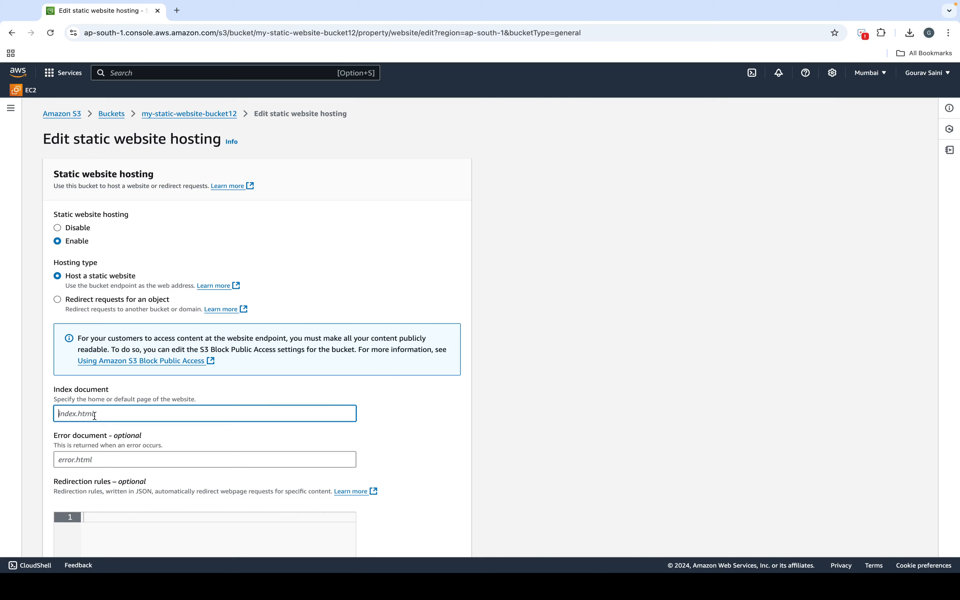
pyautogui.write('index.html')
pyautogui.click(178, 10)
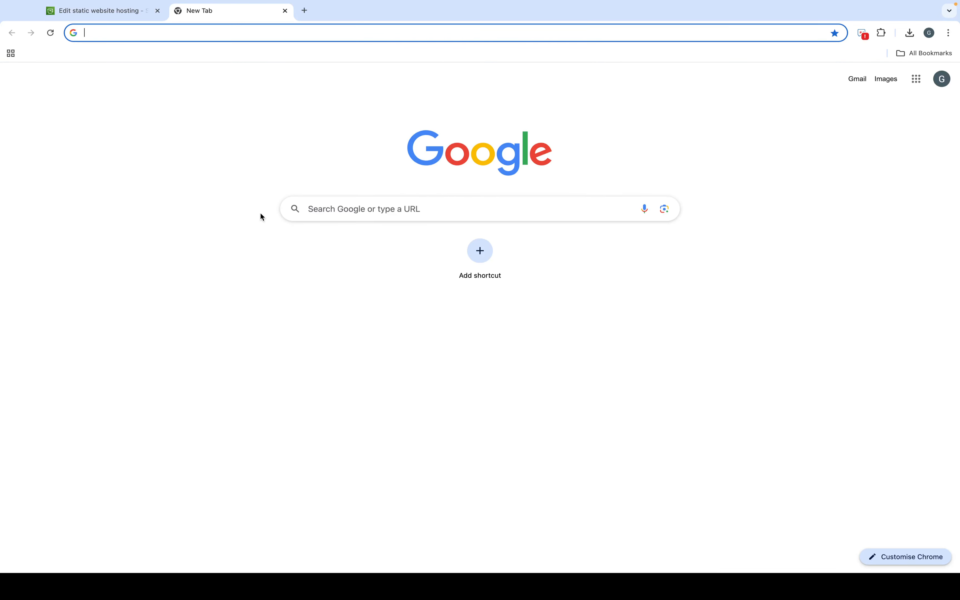
pyautogui.click(107, 10)
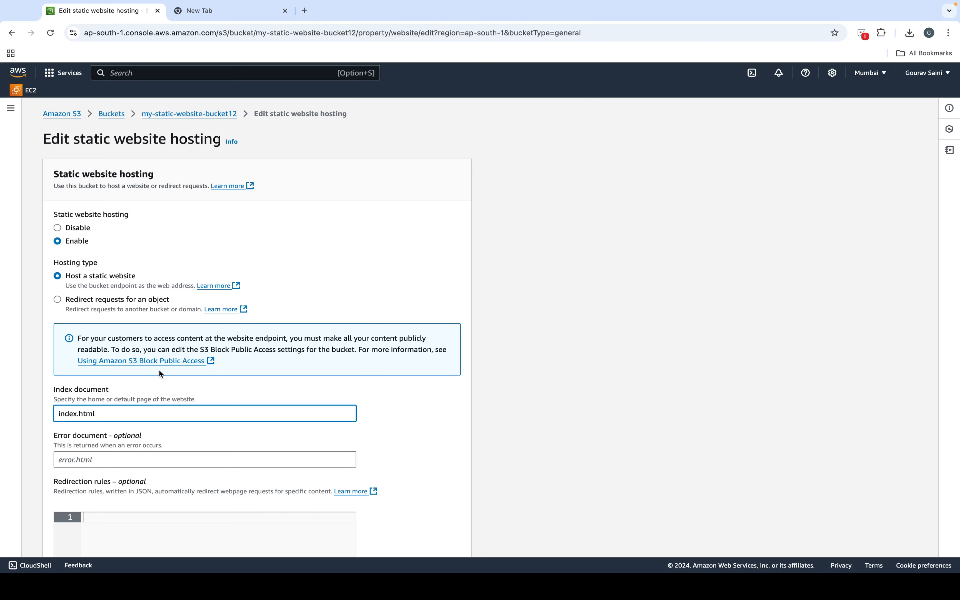
pyautogui.scroll(-5, 160, 370)
pyautogui.scroll(-3, 120, 352)
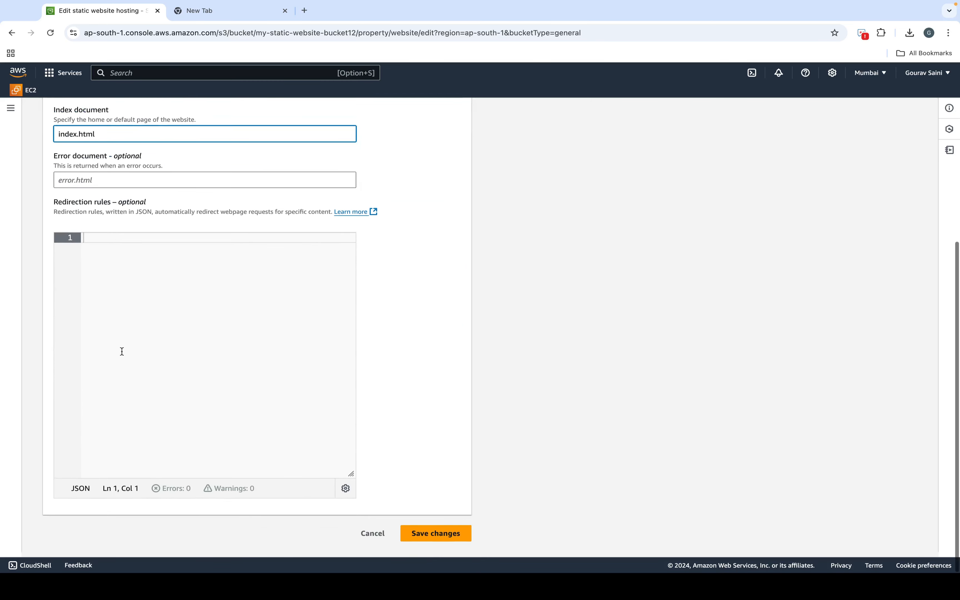
pyautogui.click(433, 538)
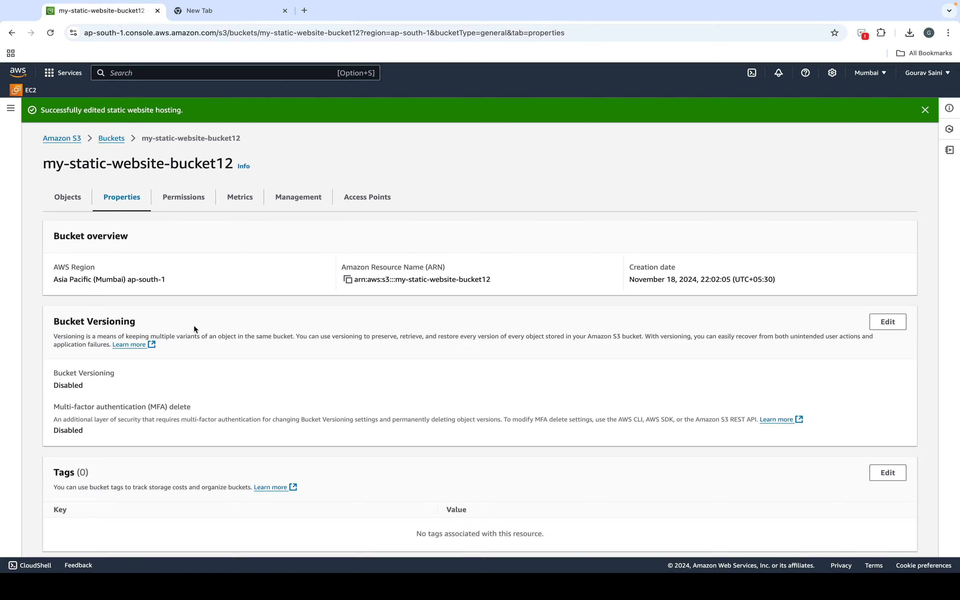
# Step: Review the static website hosting section in the bucket's properties, including its website endpoint
pyautogui.scroll(-20, 166, 327)
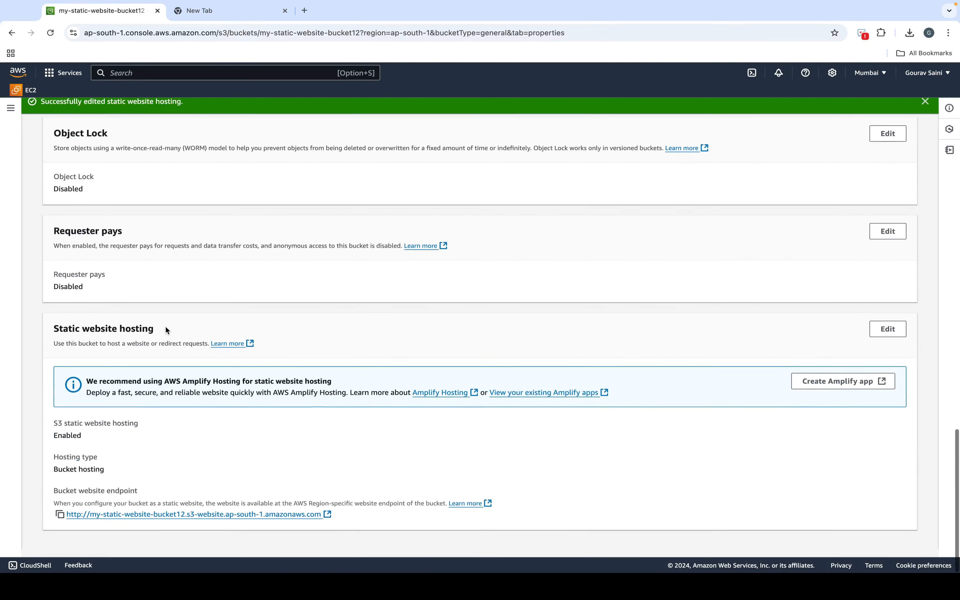
pyautogui.scroll(1, 165, 326)
pyautogui.scroll(20, 148, 384)
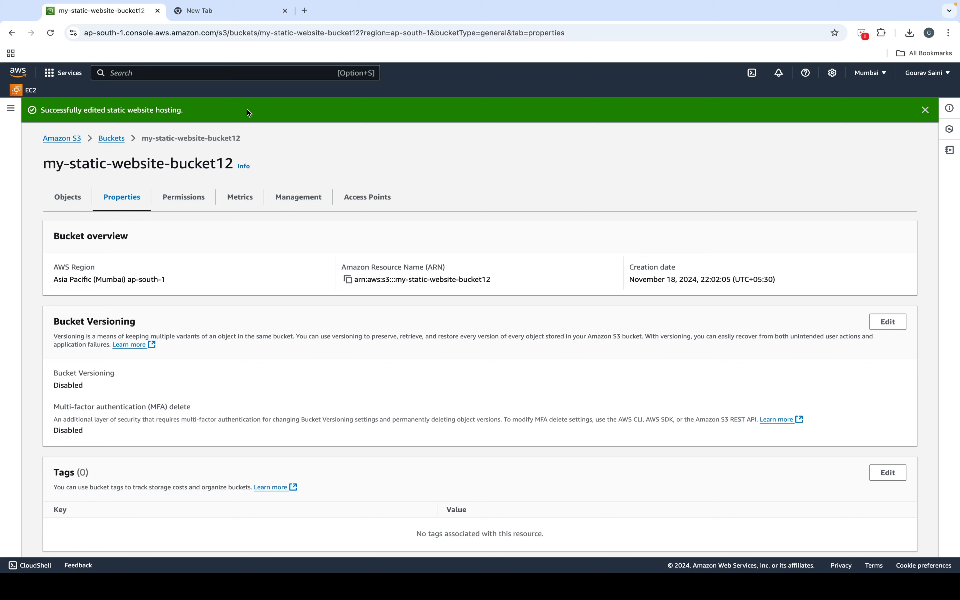
# Step: Start an upload to my-static-website-bucket12 and add index.html from the Desktop folder
pyautogui.click(112, 138)
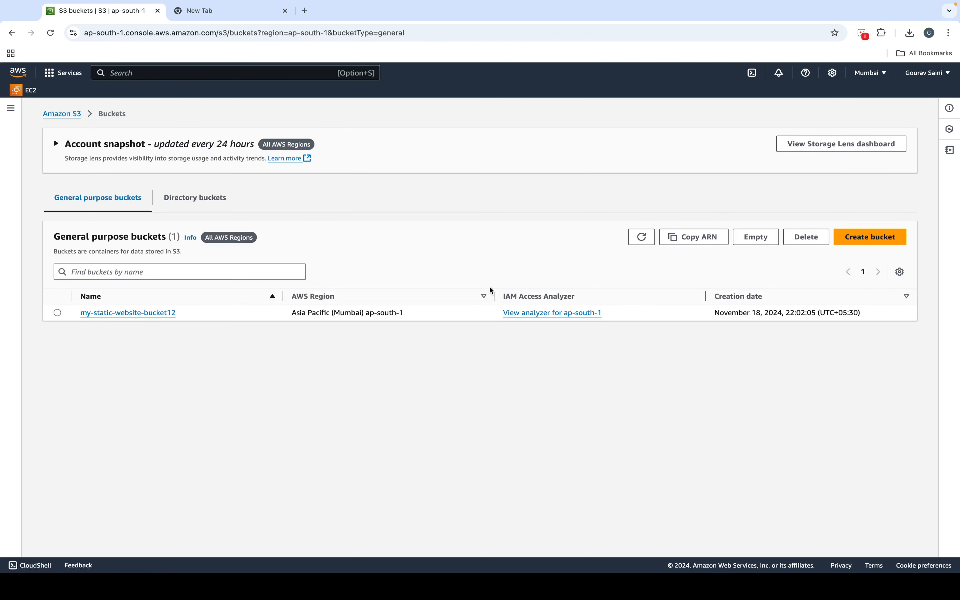
pyautogui.click(162, 313)
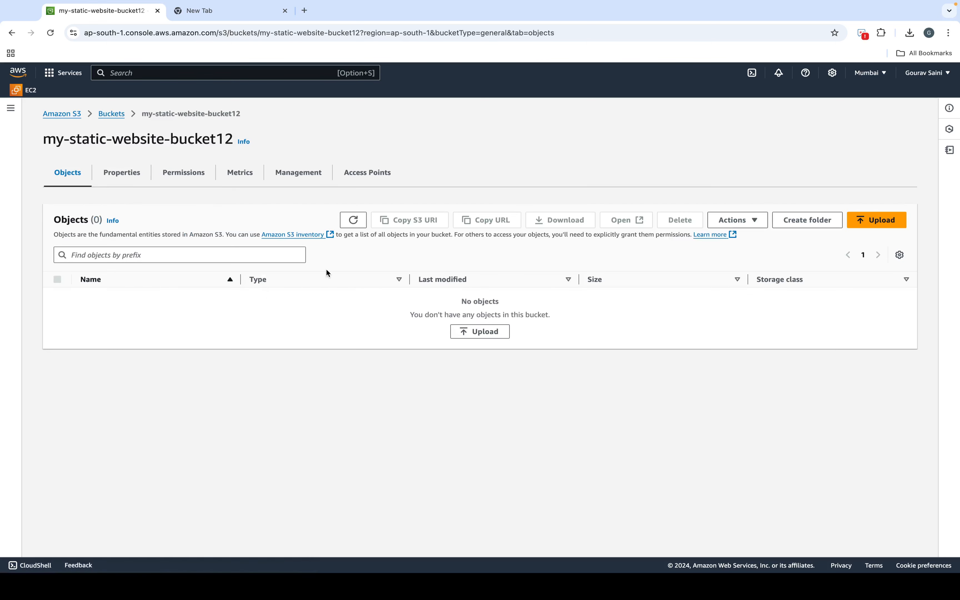
pyautogui.click(881, 223)
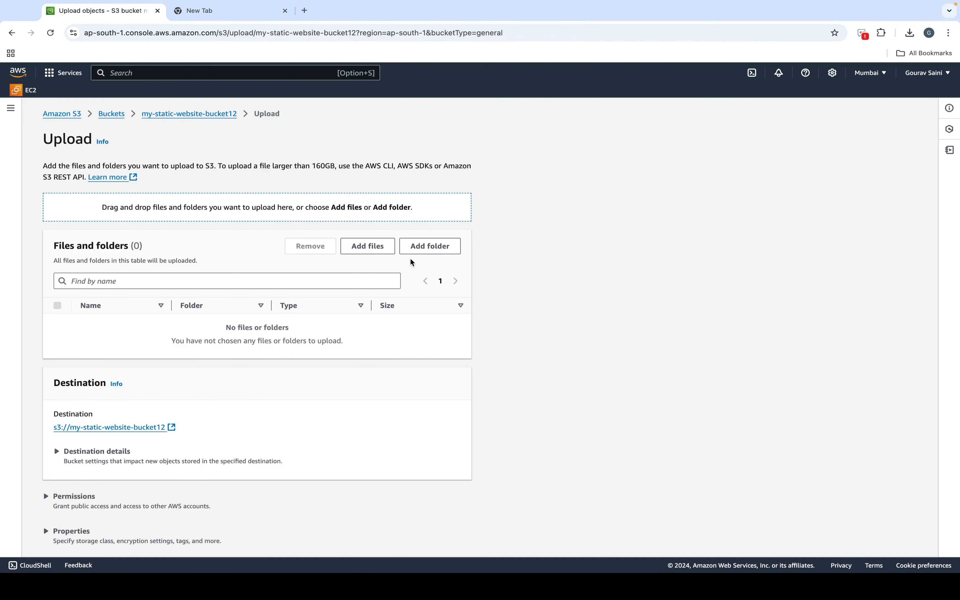
pyautogui.click(388, 251)
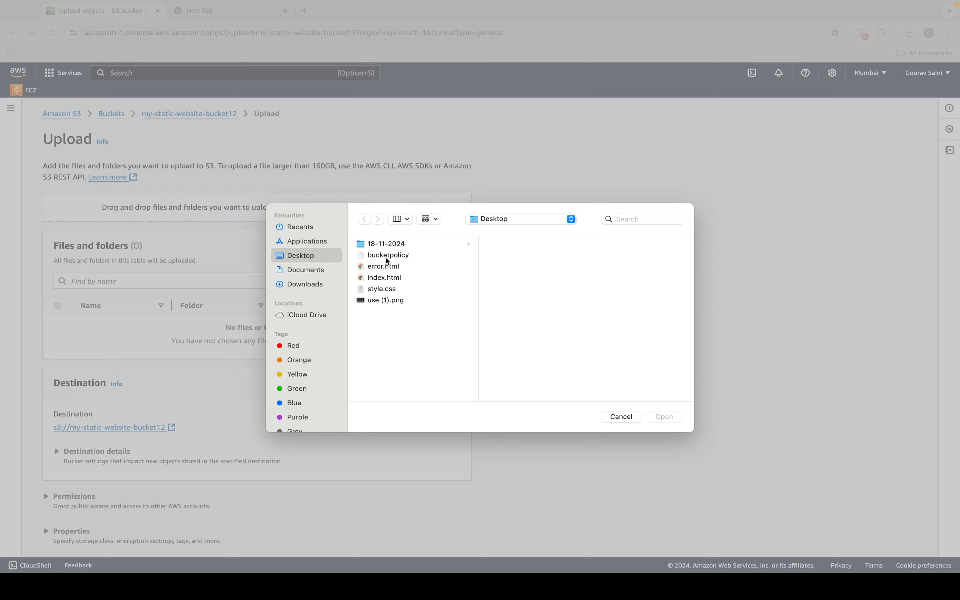
pyautogui.keyDown('shift'); pyautogui.click(380, 276); pyautogui.keyUp('shift')
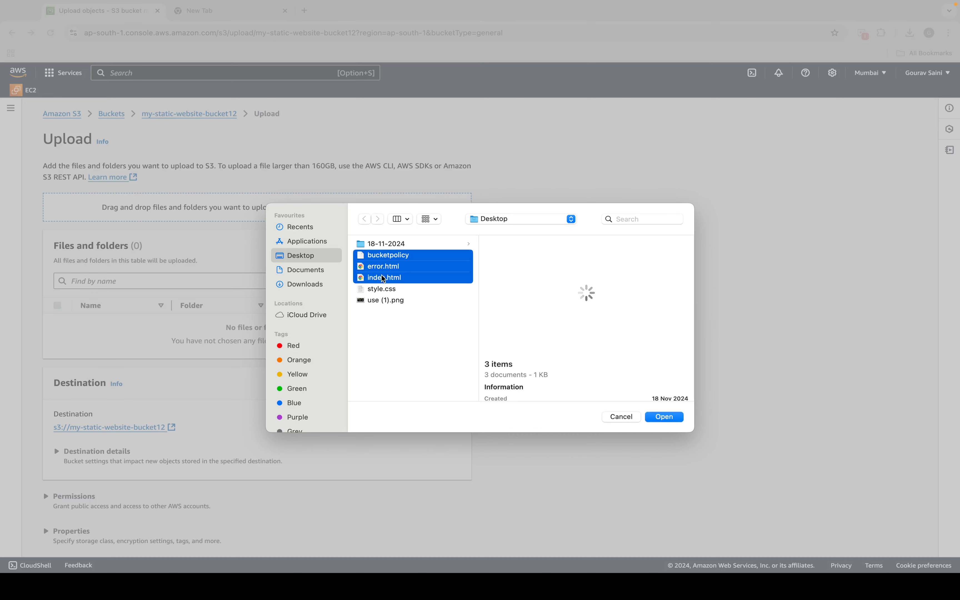
pyautogui.click(402, 257)
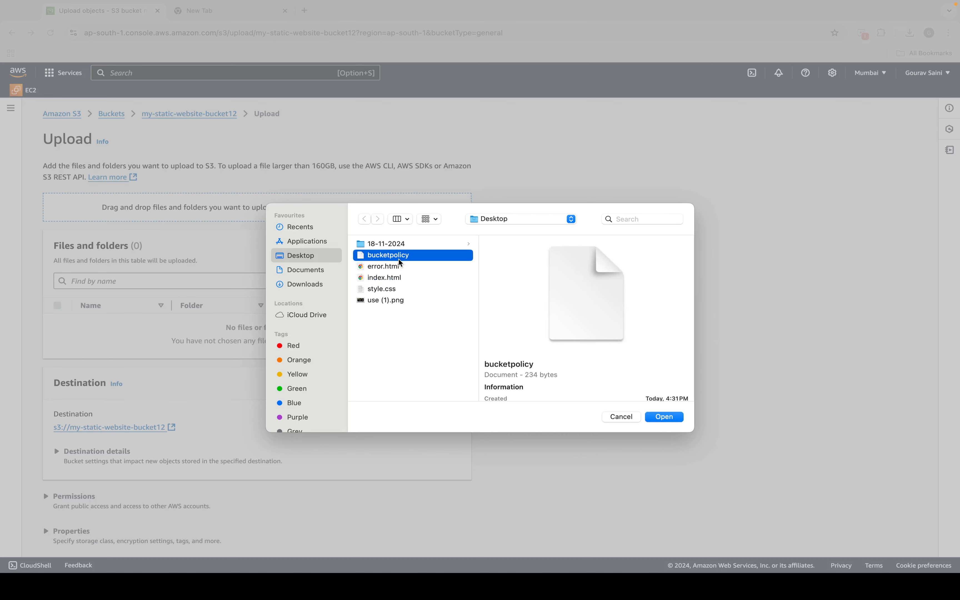
pyautogui.click(379, 278)
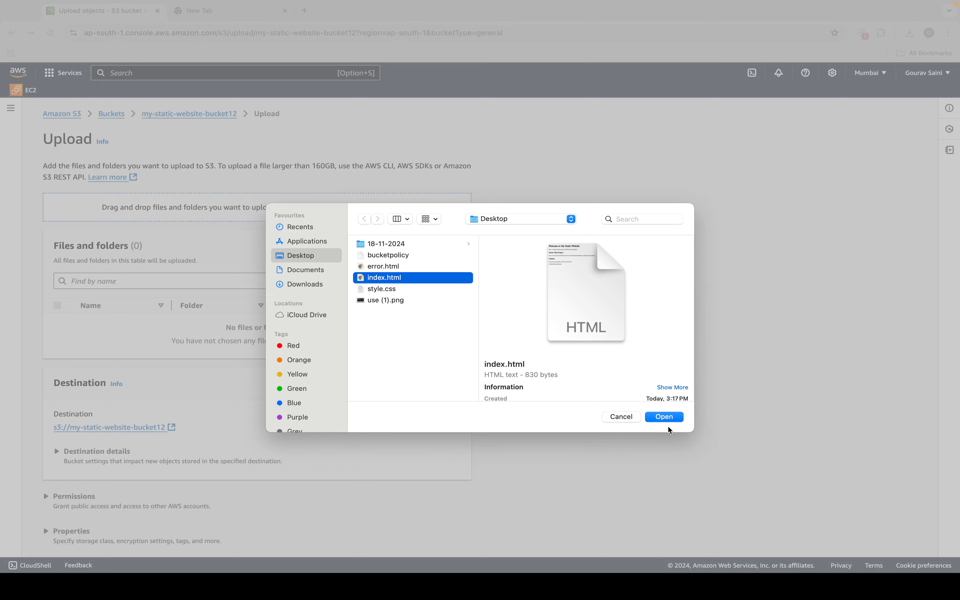
pyautogui.click(664, 417)
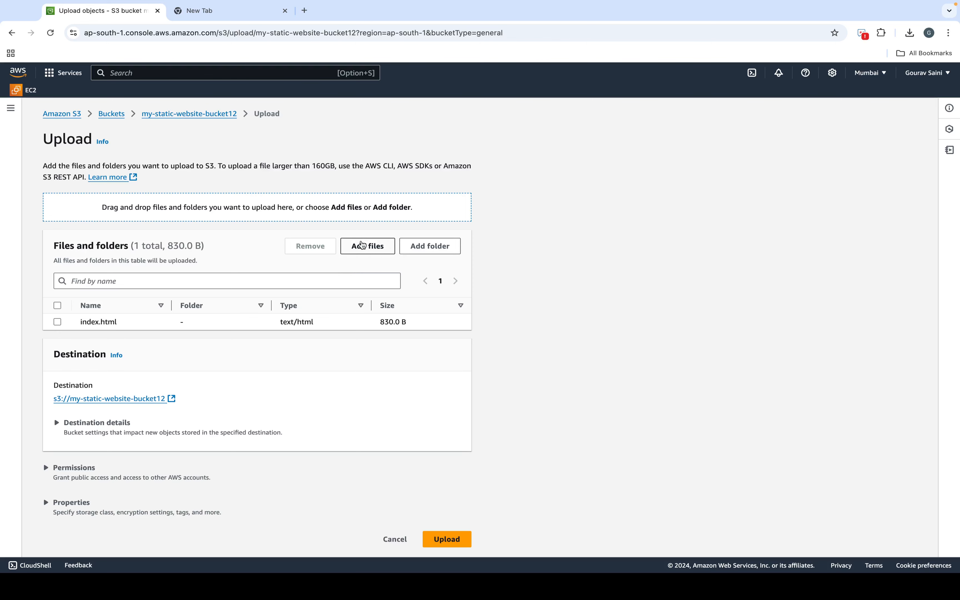
# Step: Add style.css to the upload list, upload the files to the bucket, and close the upload status page
pyautogui.click(381, 246)
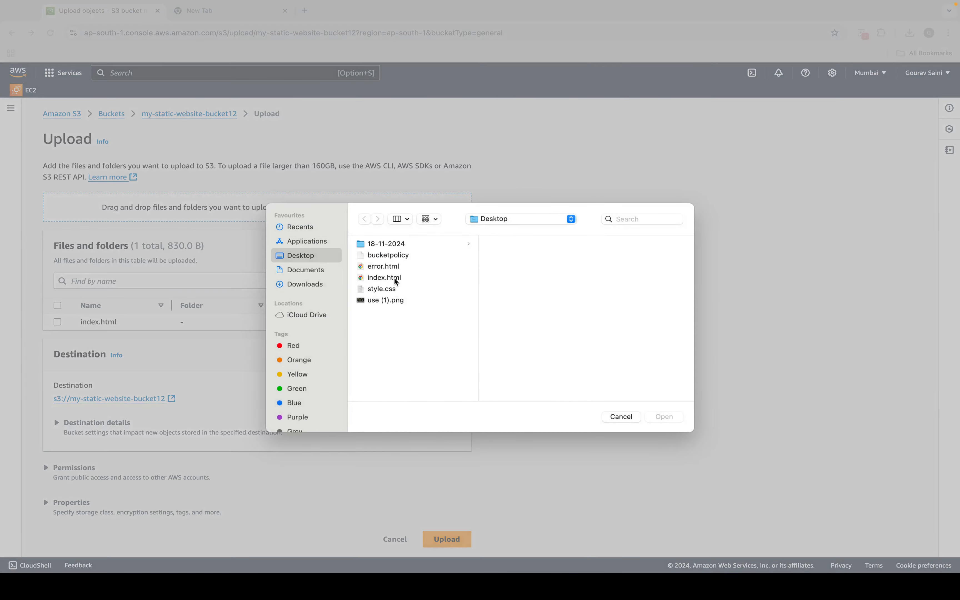
pyautogui.click(383, 289)
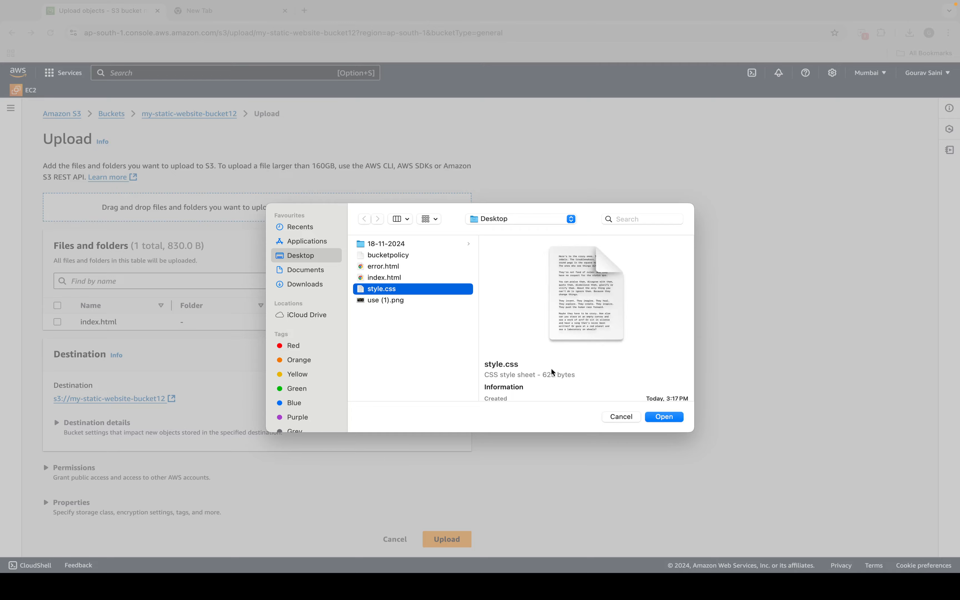
pyautogui.click(664, 418)
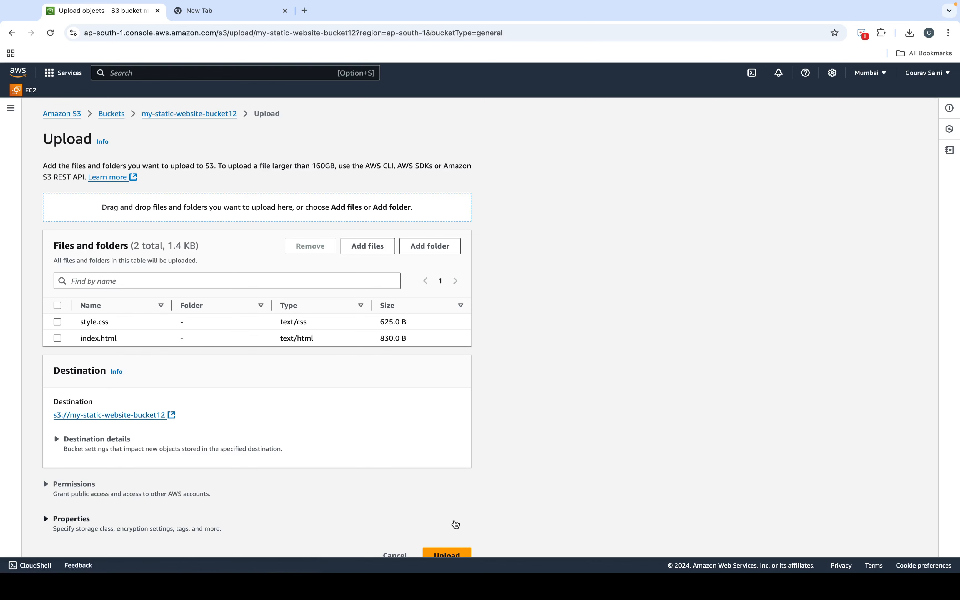
pyautogui.scroll(-1, 452, 544)
pyautogui.click(447, 537)
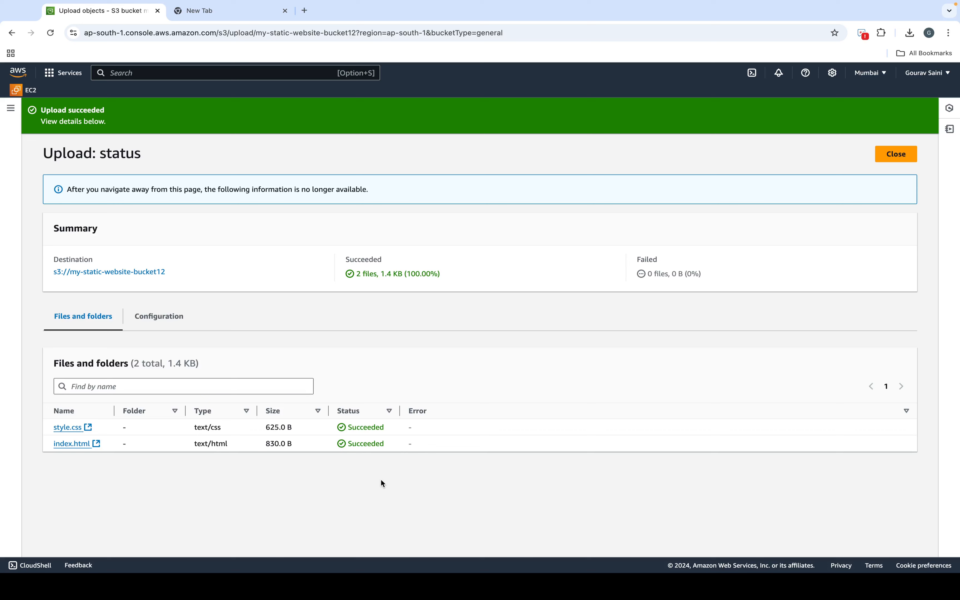
pyautogui.click(895, 163)
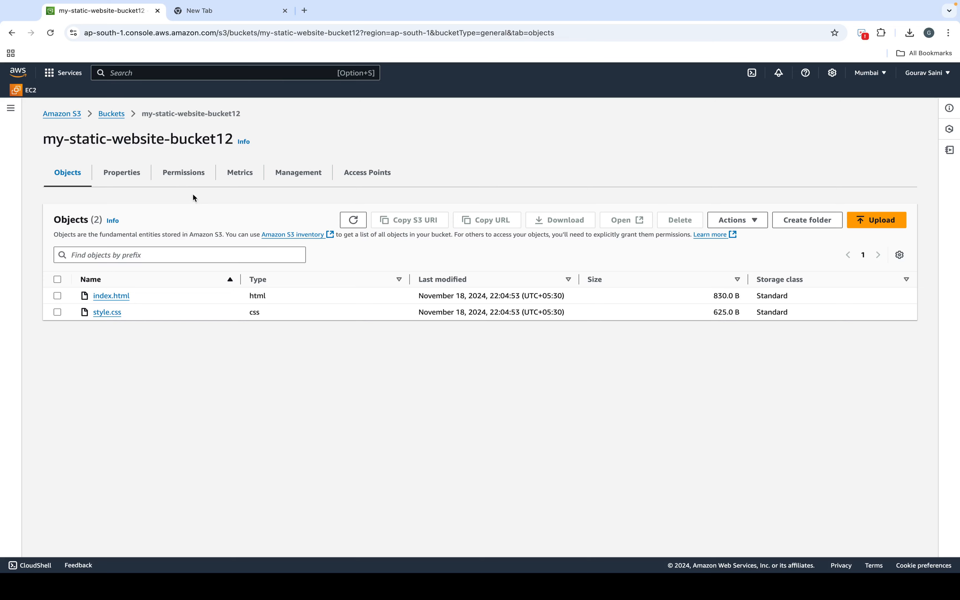
# Step: Open the permissions of my-static-website-bucket12 and go to the bucket policy section
pyautogui.click(189, 179)
pyautogui.scroll(-2, 197, 320)
pyautogui.scroll(-4, 197, 320)
pyautogui.click(177, 332)
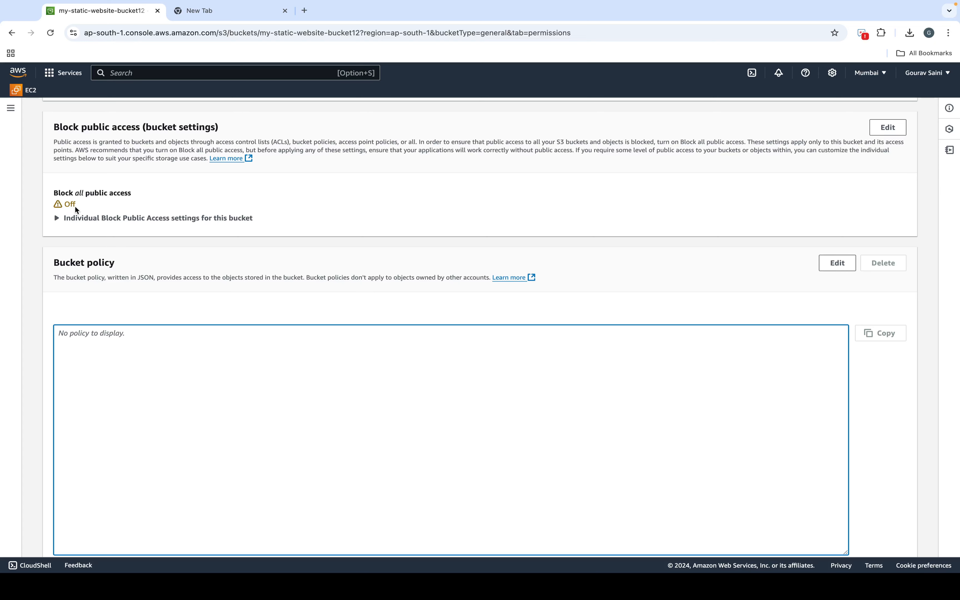
pyautogui.click(219, 15)
pyautogui.click(125, 11)
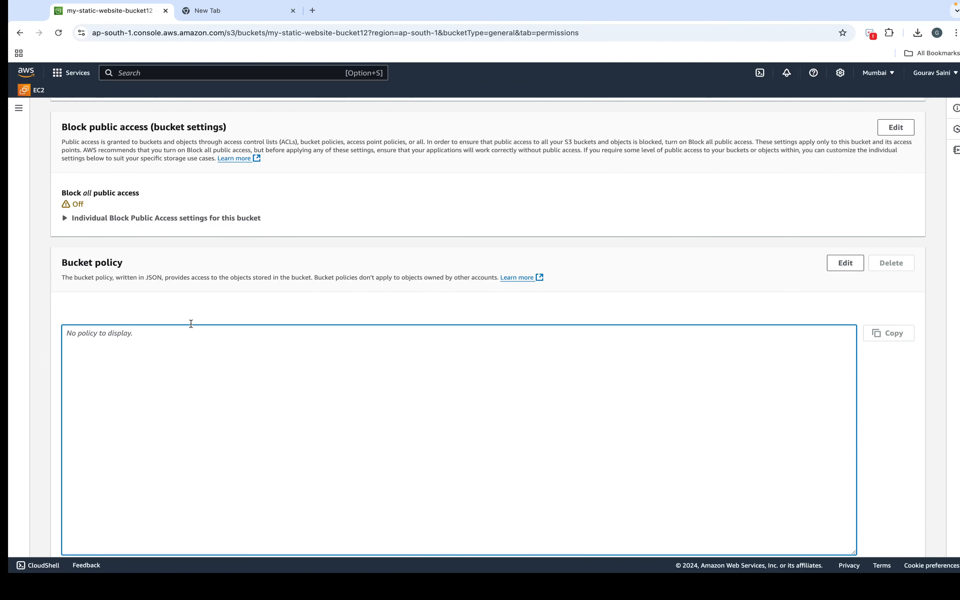
# Step: Switch to Terminal in full screen, change to the Desktop directory, and list its files
pyautogui.press('super+space')
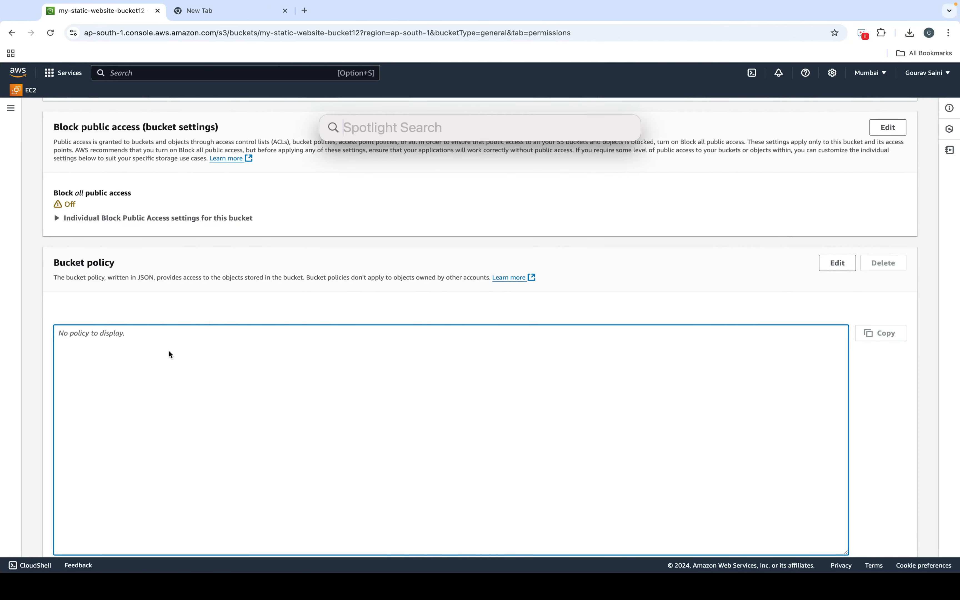
pyautogui.write('ter')
pyautogui.press('Return')
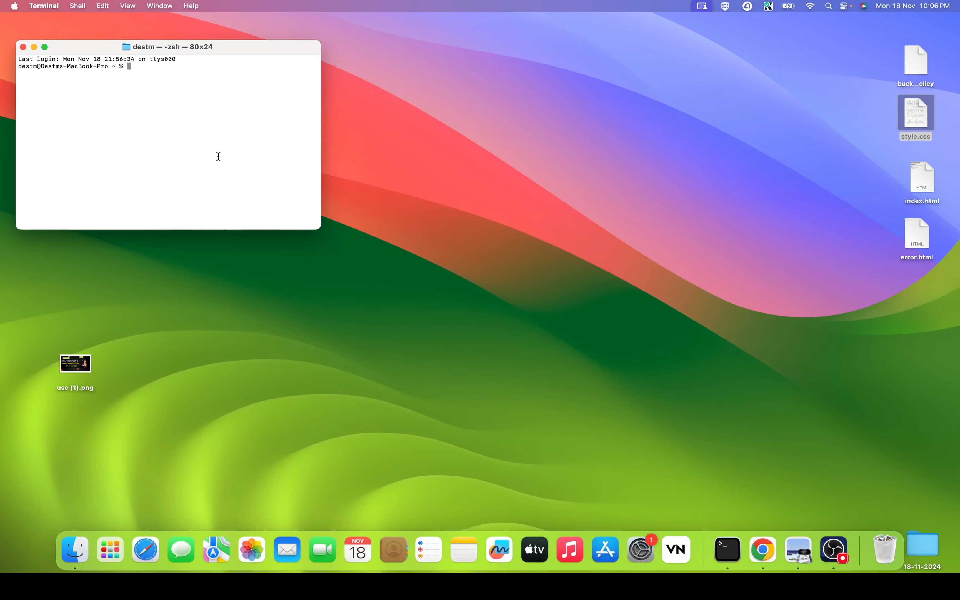
pyautogui.click(45, 47)
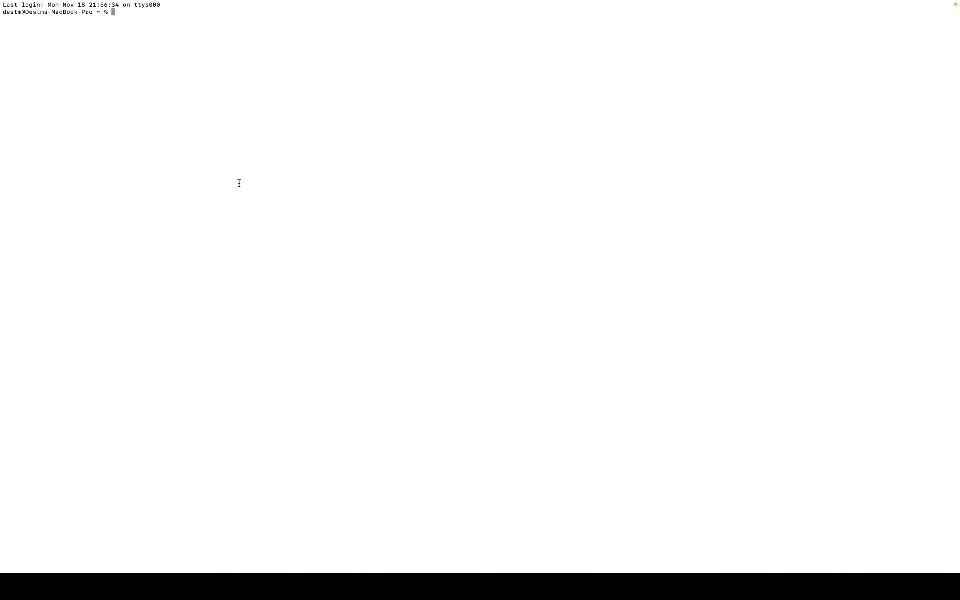
pyautogui.write('cd D')
pyautogui.press('Tab')
pyautogui.write('esktop')
pyautogui.press('Return')
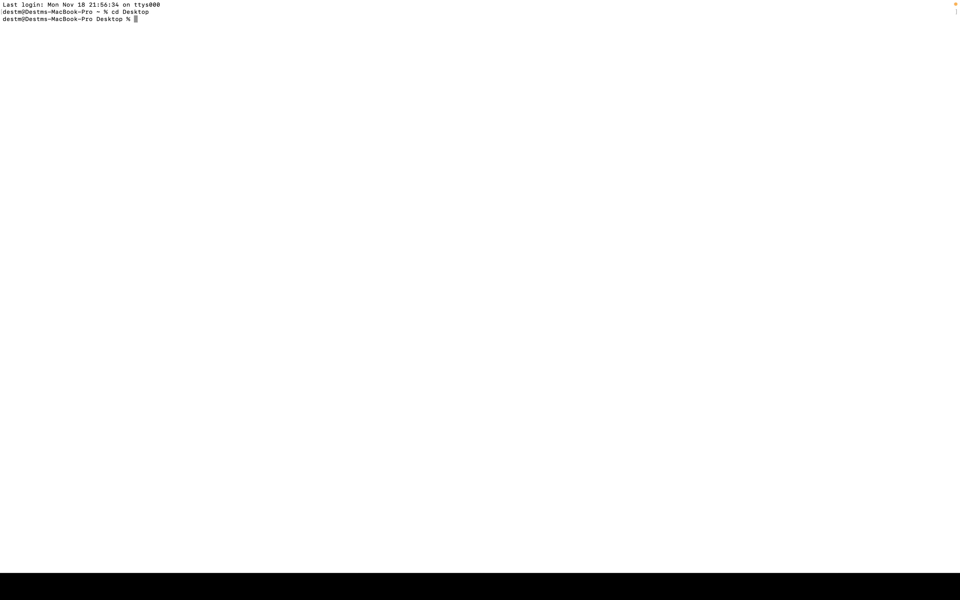
pyautogui.write('ls')
pyautogui.press('Return')
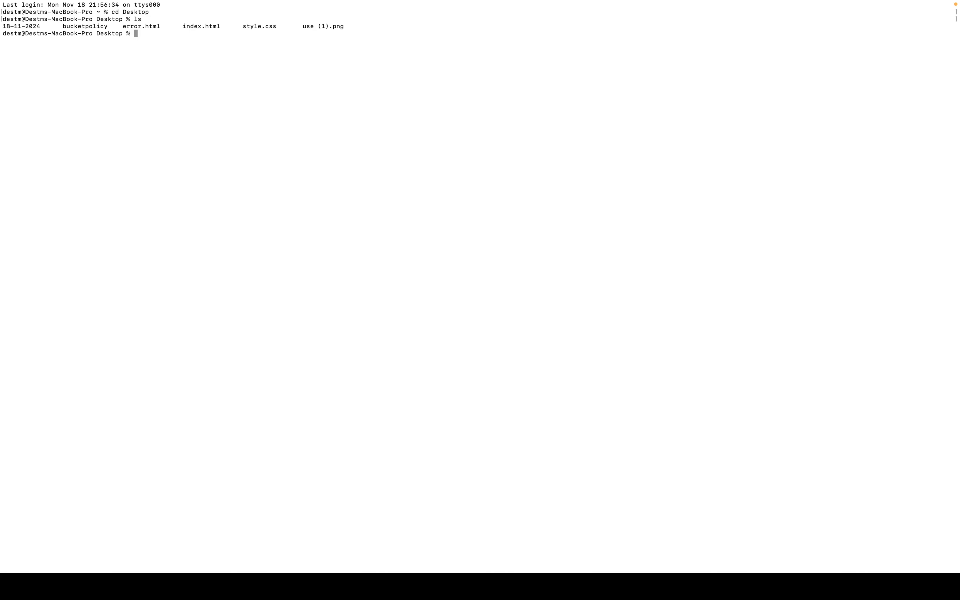
# Step: Print the contents of the bucketpolicy file with cat and copy the whole JSON policy
pyautogui.doubleClick(81, 26)
pyautogui.tripleClick(167, 74)
pyautogui.click(142, 28)
pyautogui.write('cat b')
pyautogui.press('Tab')
pyautogui.press('Return')
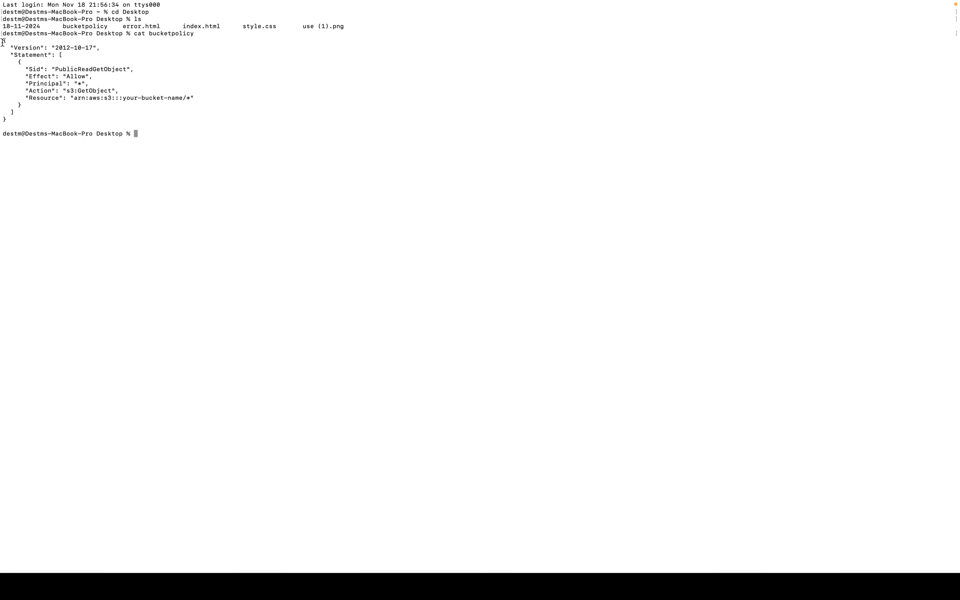
pyautogui.moveTo(2, 40); pyautogui.dragTo(21, 124)
pyautogui.press('super+c')
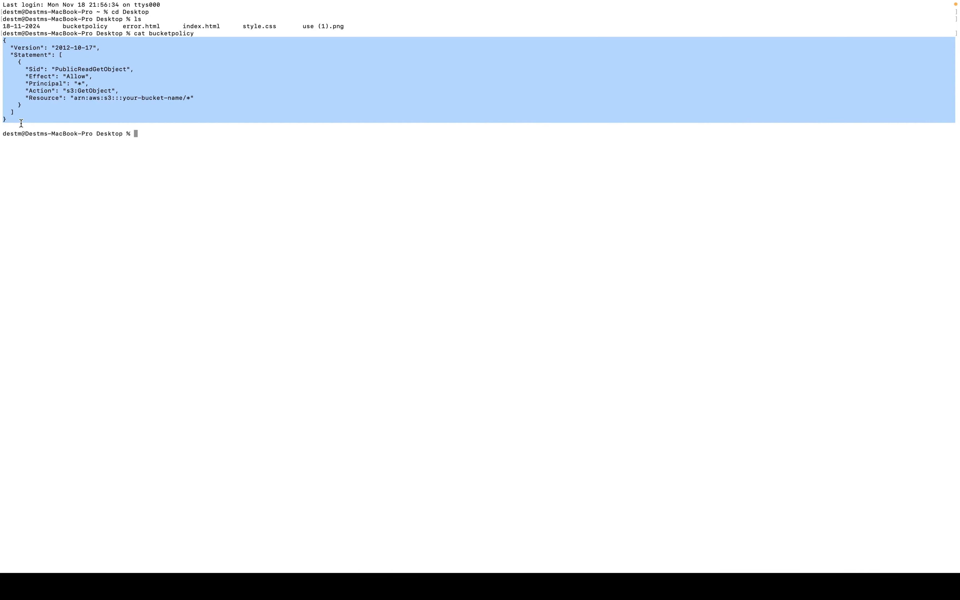
# Step: Return to the S3 console in the browser, start editing the bucket policy, and paste the copied JSON policy
pyautogui.hotkey('ctrl', 'Right')
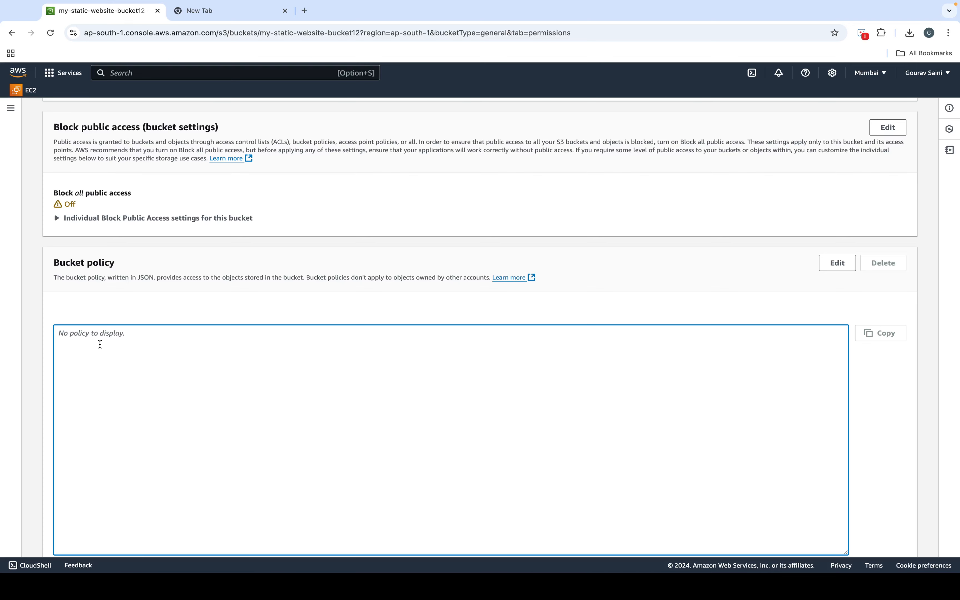
pyautogui.scroll(-3, 99, 341)
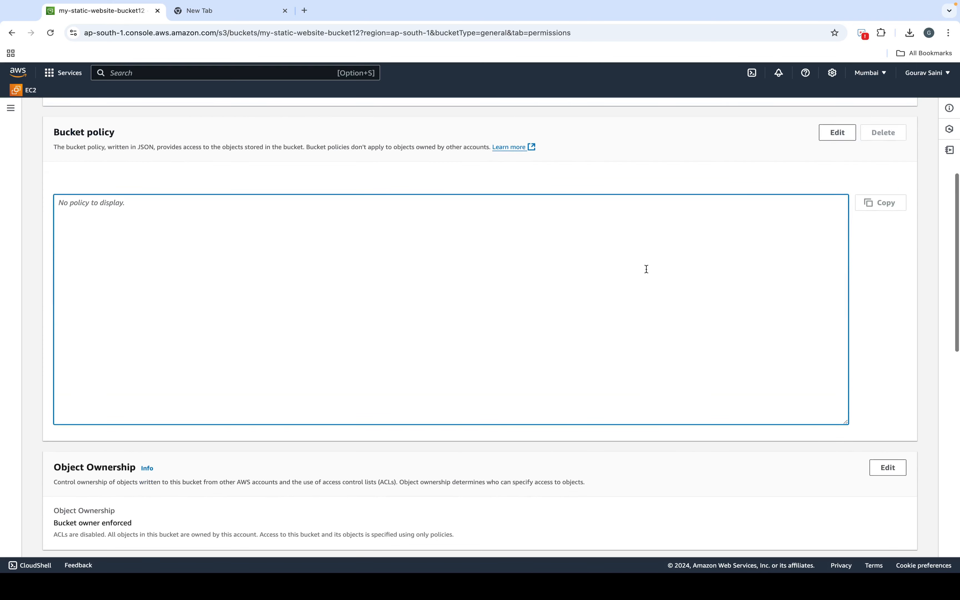
pyautogui.click(833, 134)
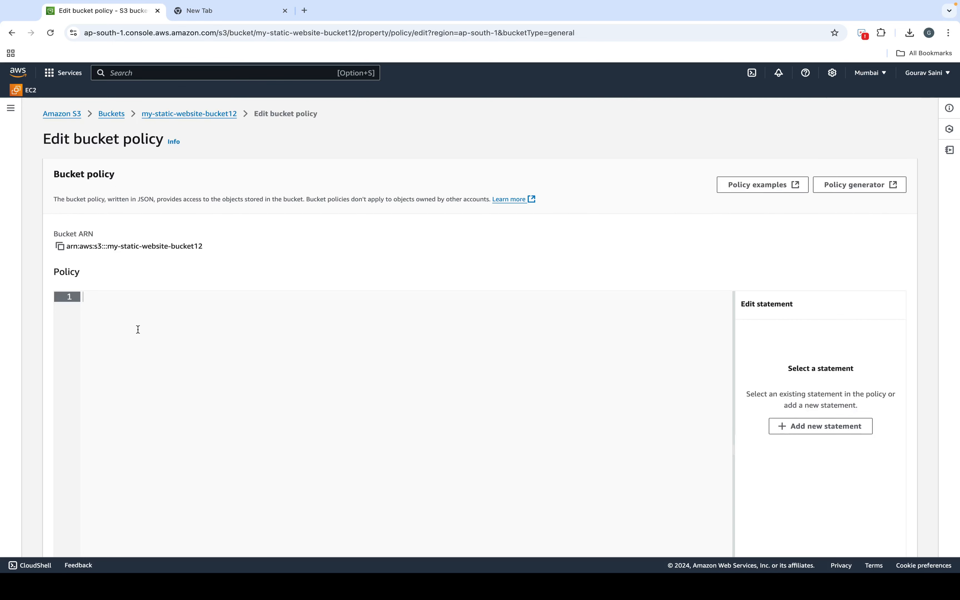
pyautogui.press('super+v')
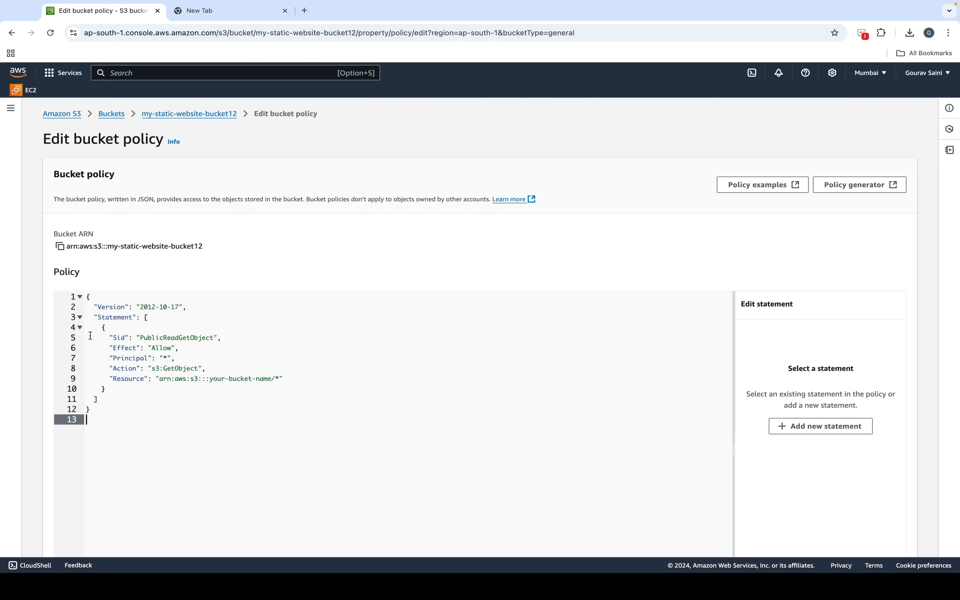
# Step: Examine the version, effect, and principal entries of the pasted policy's PublicReadGetObject statement
pyautogui.click(184, 307)
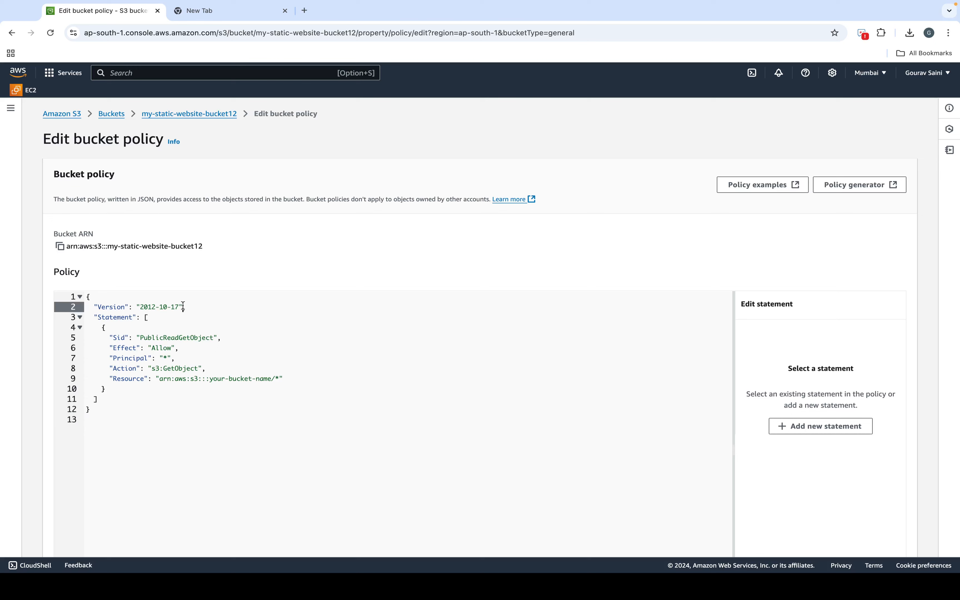
pyautogui.click(135, 349)
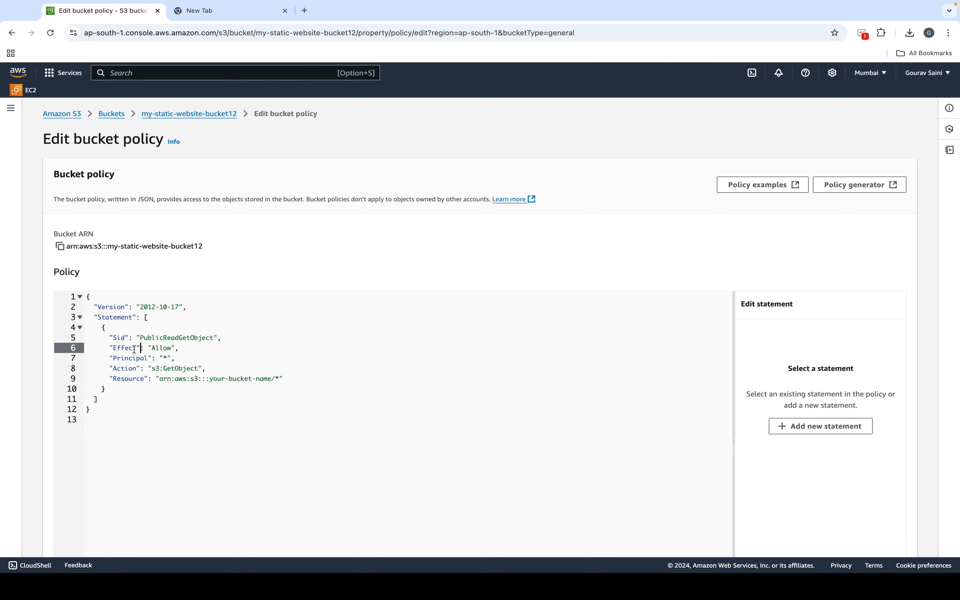
pyautogui.doubleClick(135, 348)
pyautogui.click(154, 348)
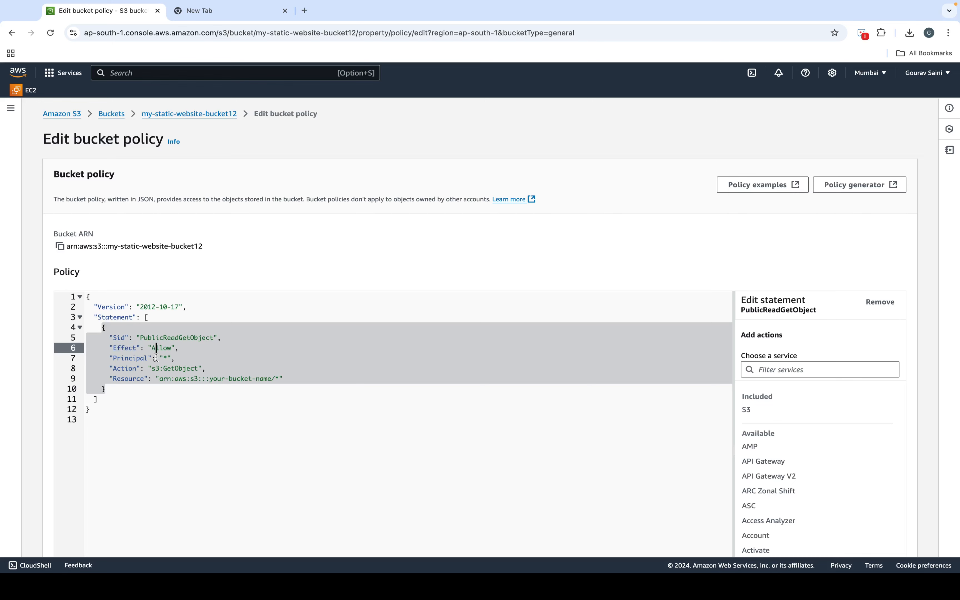
pyautogui.click(171, 363)
pyautogui.scroll(-1, 171, 363)
pyautogui.click(171, 363)
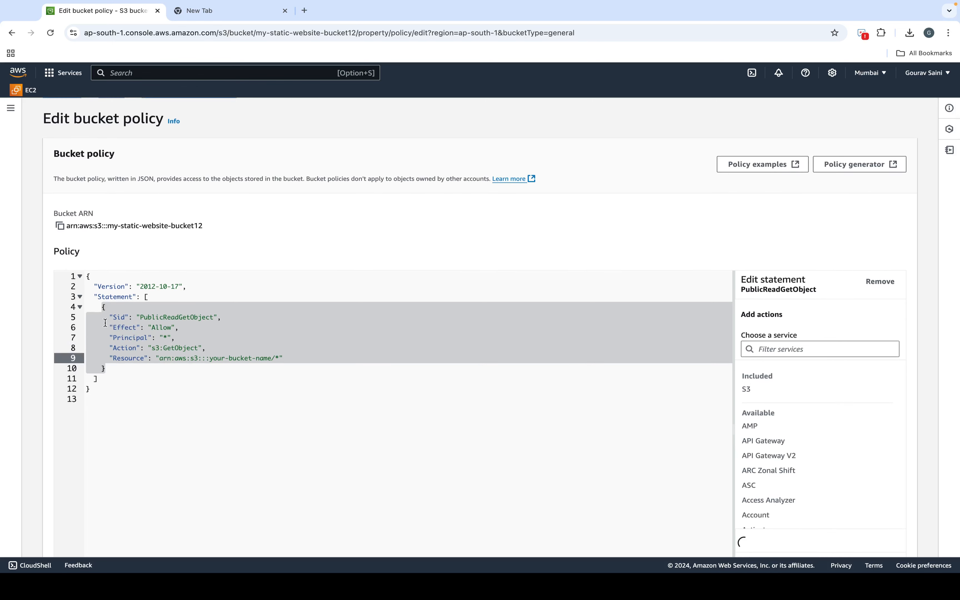
pyautogui.moveTo(113, 323); pyautogui.dragTo(184, 323)
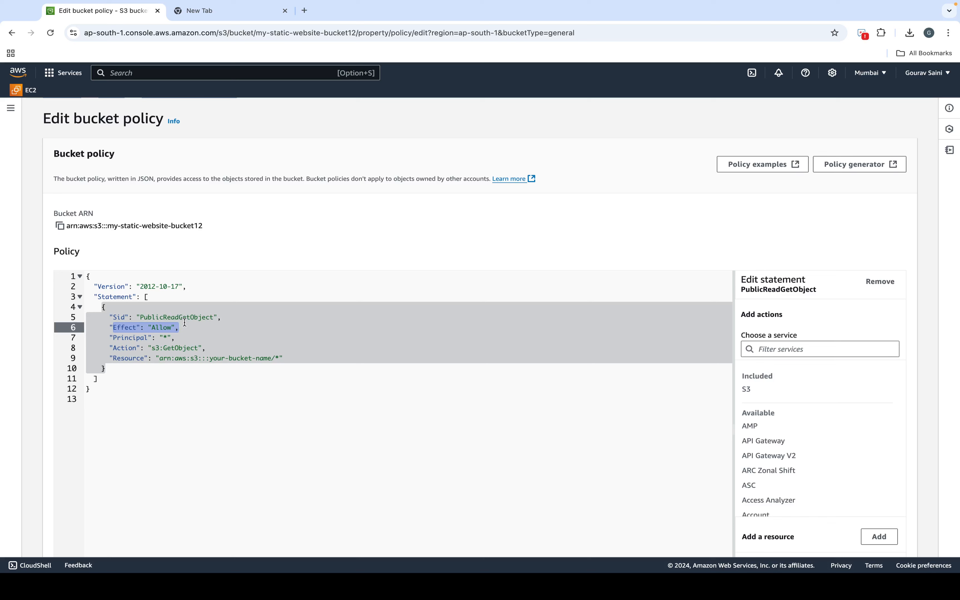
pyautogui.click(113, 338)
pyautogui.moveTo(113, 338); pyautogui.dragTo(146, 338)
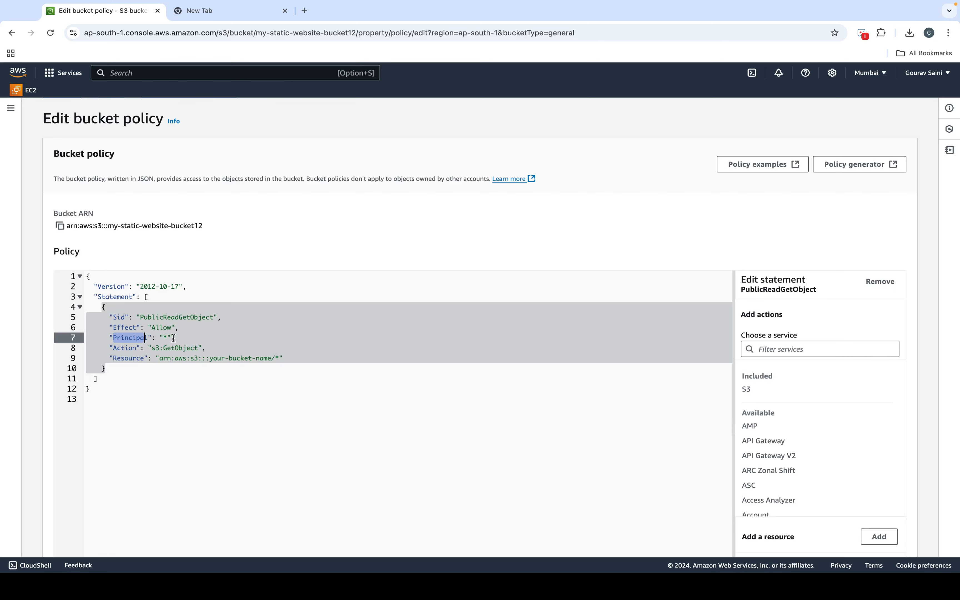
pyautogui.doubleClick(164, 338)
pyautogui.click(165, 338)
pyautogui.scroll(-1, 176, 388)
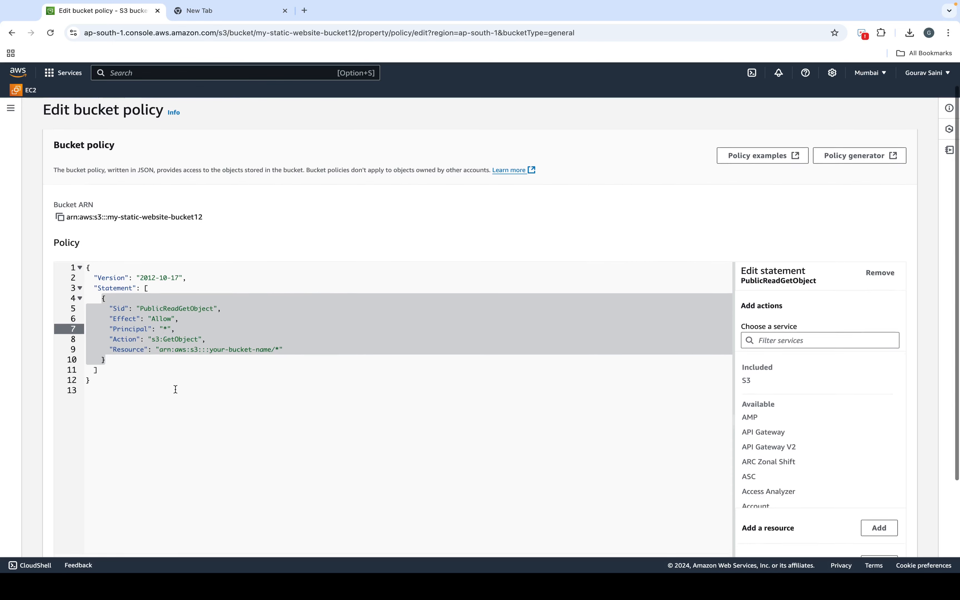
# Step: Replace your-bucket-name in the policy's Resource ARN with my-static-website-bucket12 and save the bucket policy
pyautogui.click(238, 369)
pyautogui.click(269, 348)
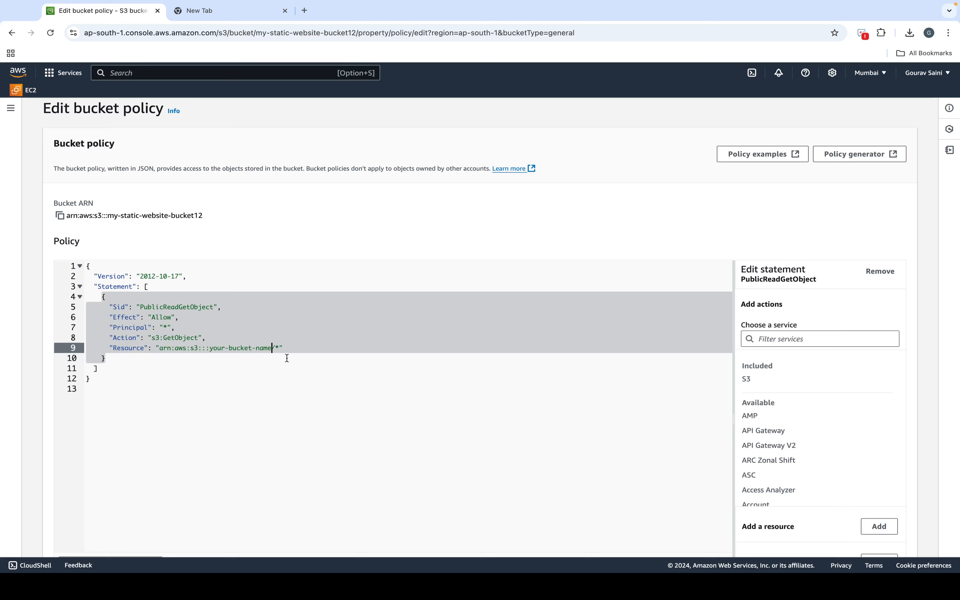
pyautogui.press('BackSpace')
pyautogui.press('BackSpace')
pyautogui.press('BackSpace')
pyautogui.press('BackSpace')
pyautogui.press('BackSpace')
pyautogui.press('BackSpace')
pyautogui.press('BackSpace')
pyautogui.press('BackSpace')
pyautogui.press('BackSpace')
pyautogui.press('BackSpace')
pyautogui.press('BackSpace')
pyautogui.press('BackSpace')
pyautogui.press('BackSpace')
pyautogui.write('my-static-website-bucket12')
pyautogui.scroll(-3, 214, 353)
pyautogui.scroll(5, 214, 353)
pyautogui.scroll(-5, 215, 353)
pyautogui.scroll(1, 437, 416)
pyautogui.click(889, 537)
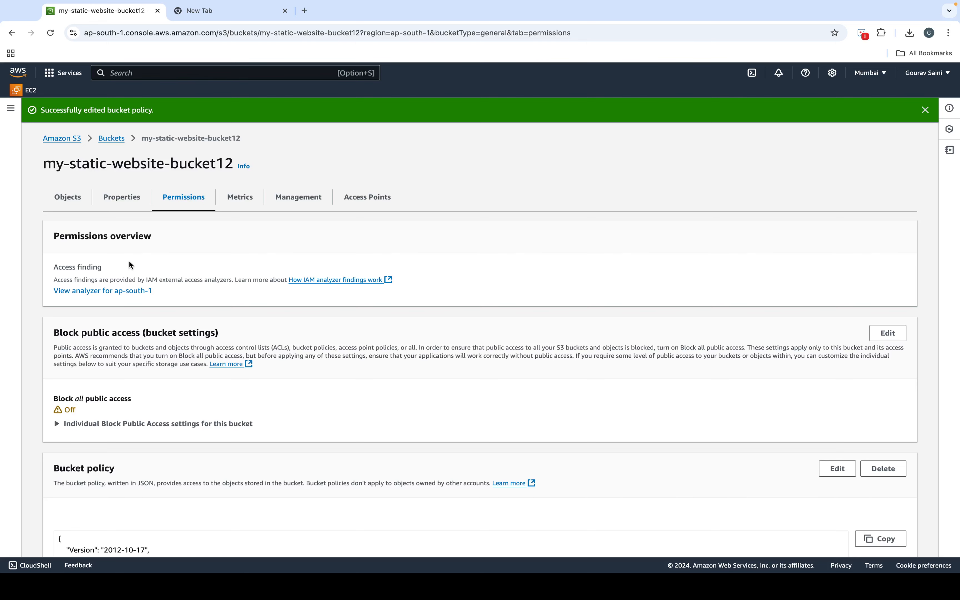
# Step: Review the bucket's properties down to the static website hosting section, and check its list of uploaded objects
pyautogui.scroll(-2, 138, 258)
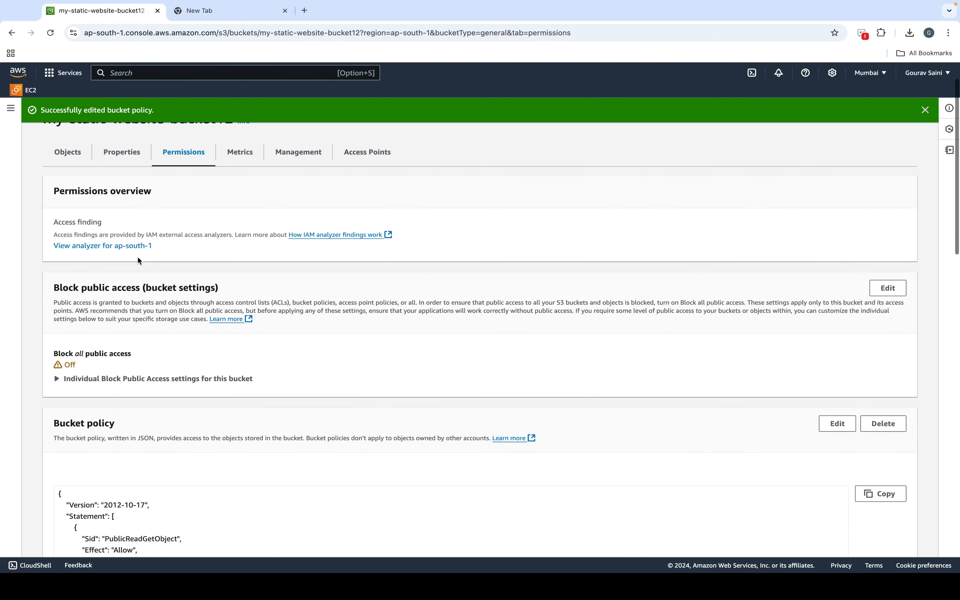
pyautogui.click(126, 163)
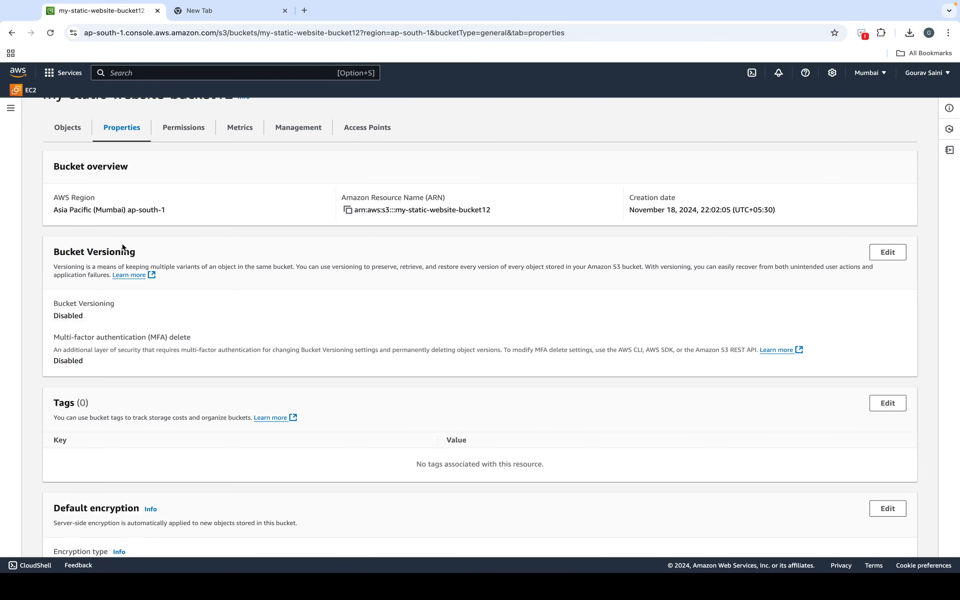
pyautogui.scroll(-18, 123, 248)
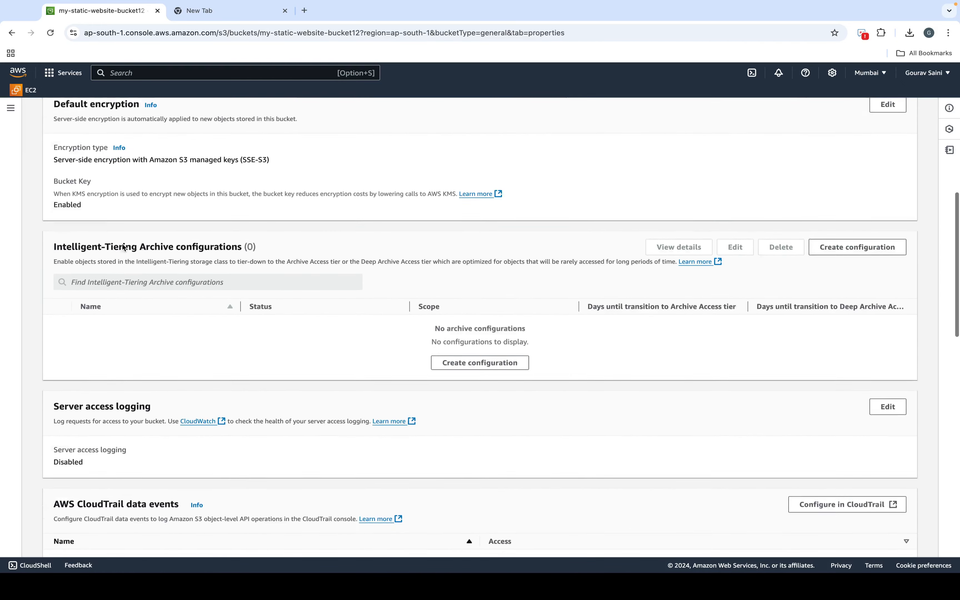
pyautogui.scroll(-20, 123, 247)
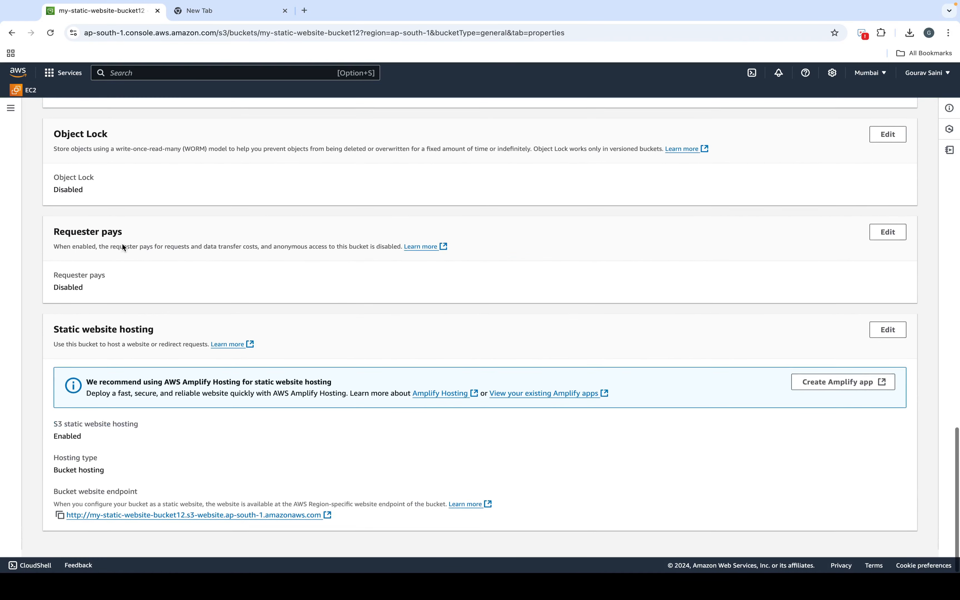
pyautogui.scroll(20, 675, 418)
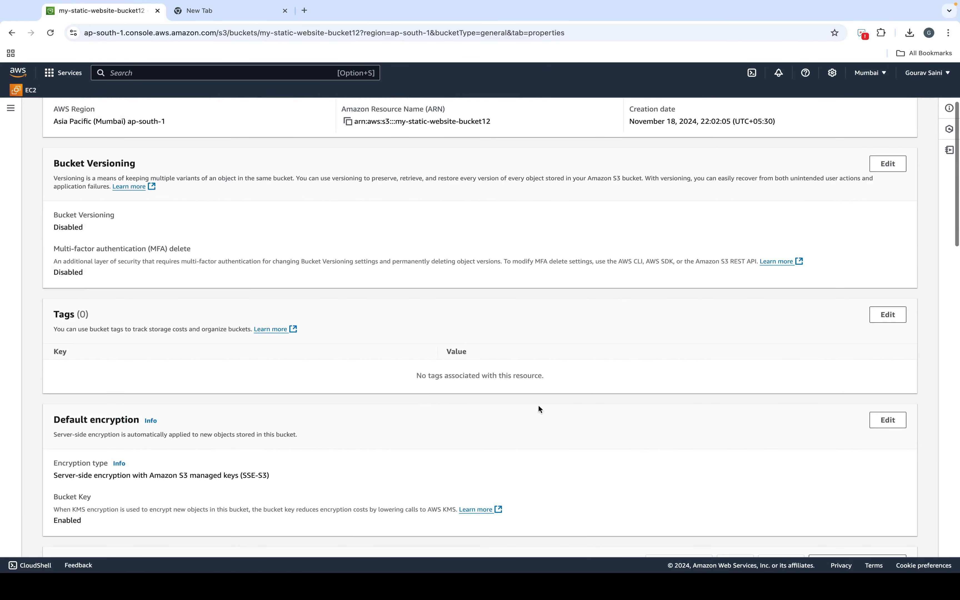
pyautogui.click(78, 172)
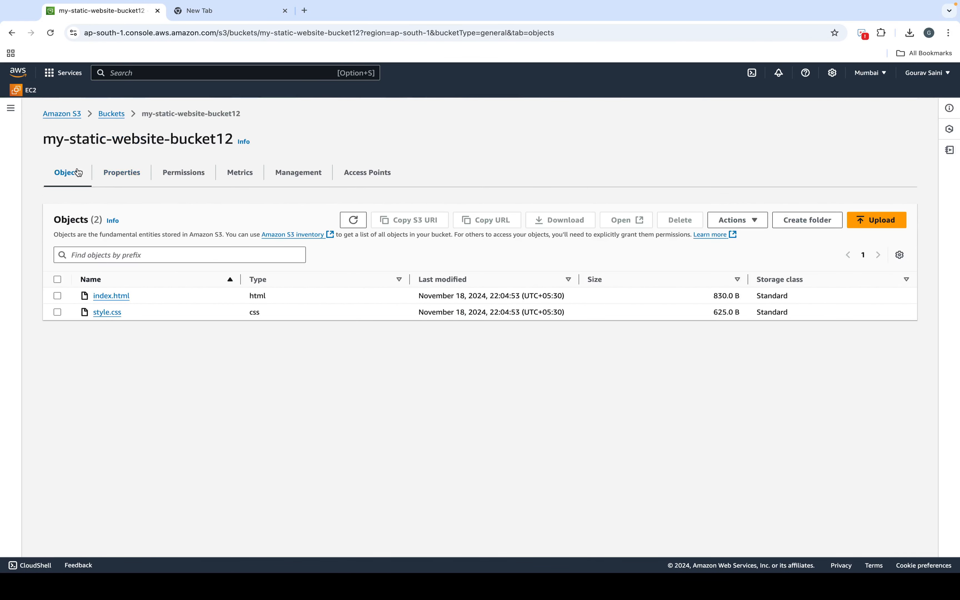
# Step: Reopen my-static-website-bucket12 from the bucket list and display its properties
pyautogui.click(109, 113)
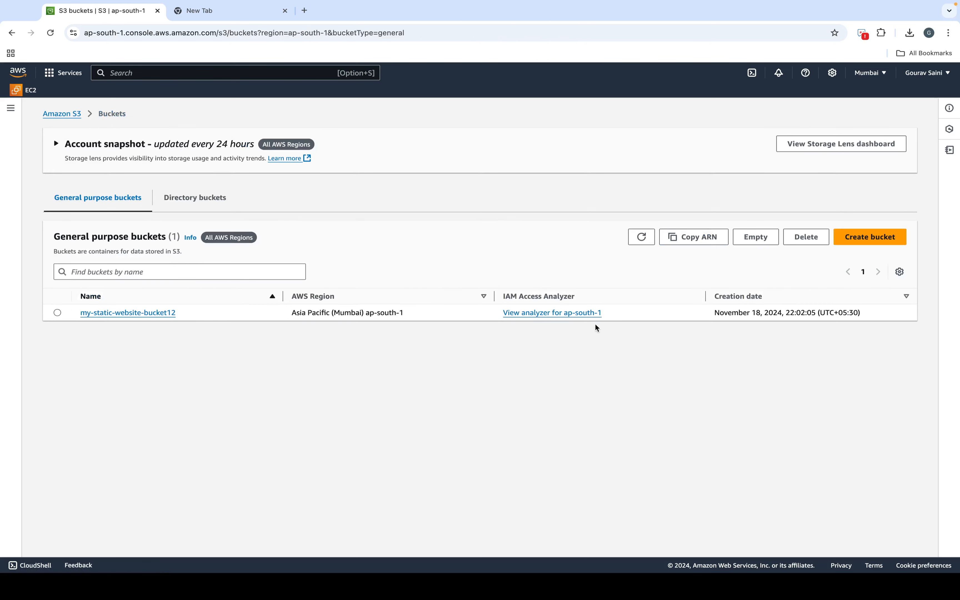
pyautogui.click(120, 313)
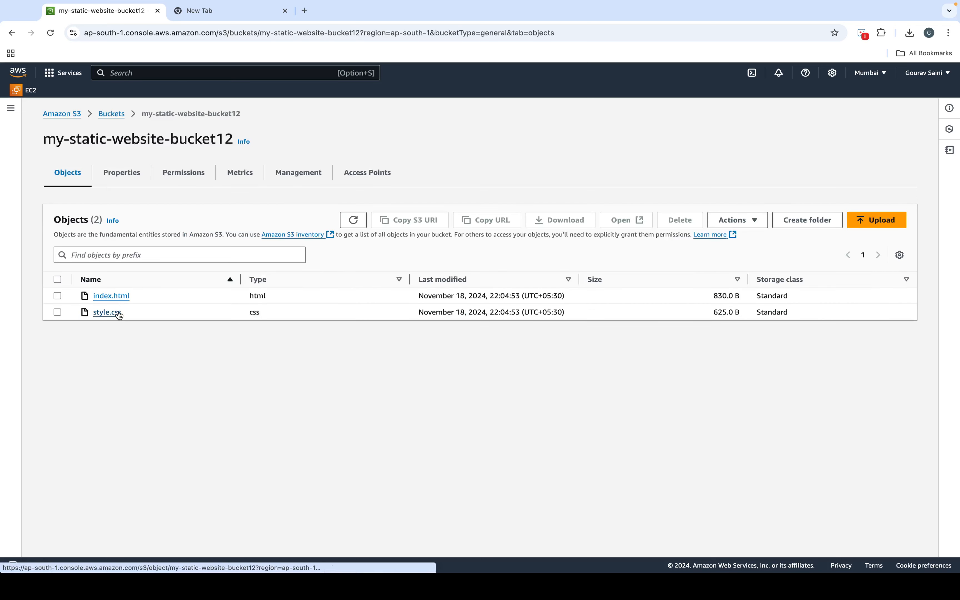
pyautogui.click(199, 174)
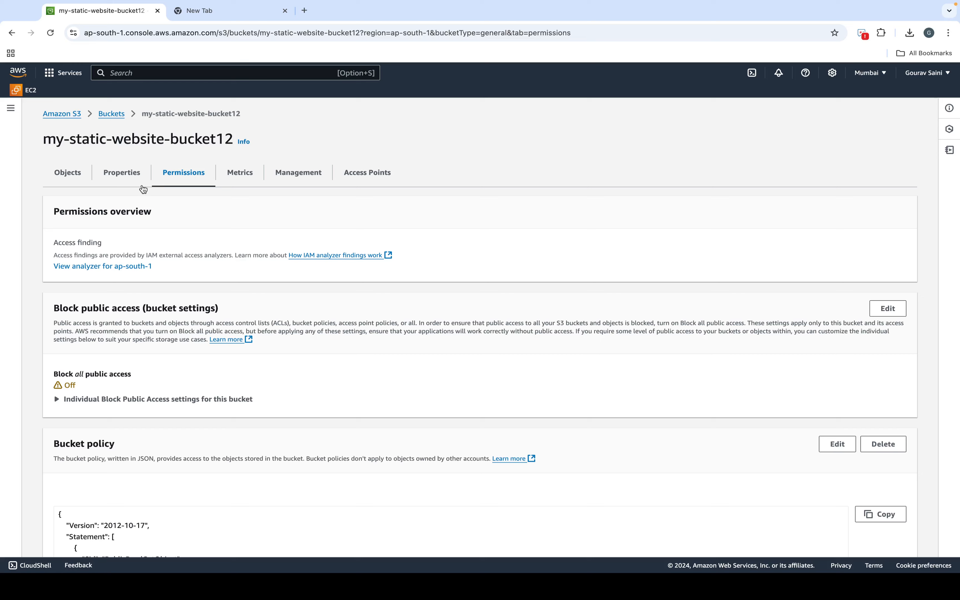
pyautogui.click(123, 178)
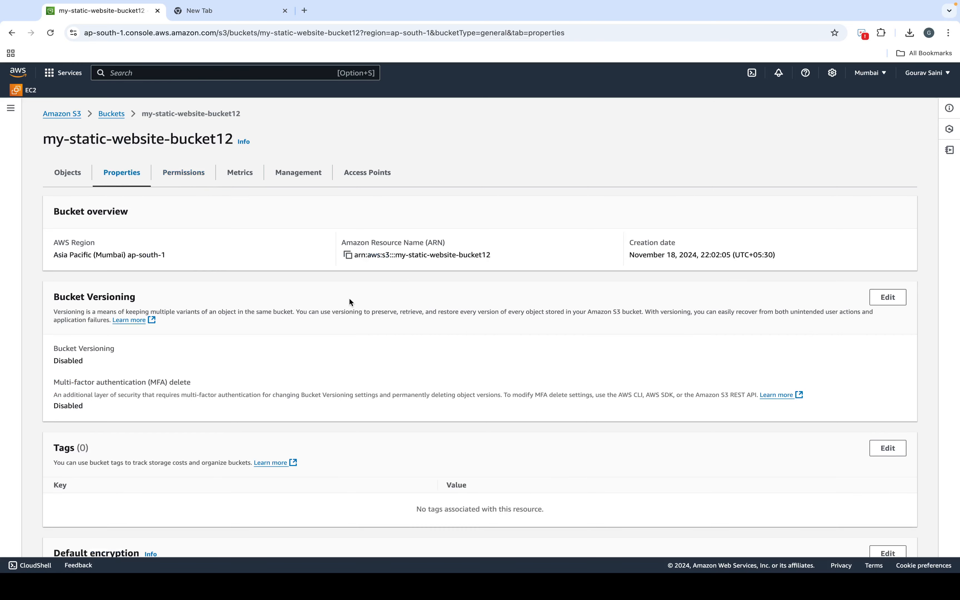
# Step: Find the bucket website endpoint under static website hosting and copy its URL
pyautogui.scroll(-6, 349, 300)
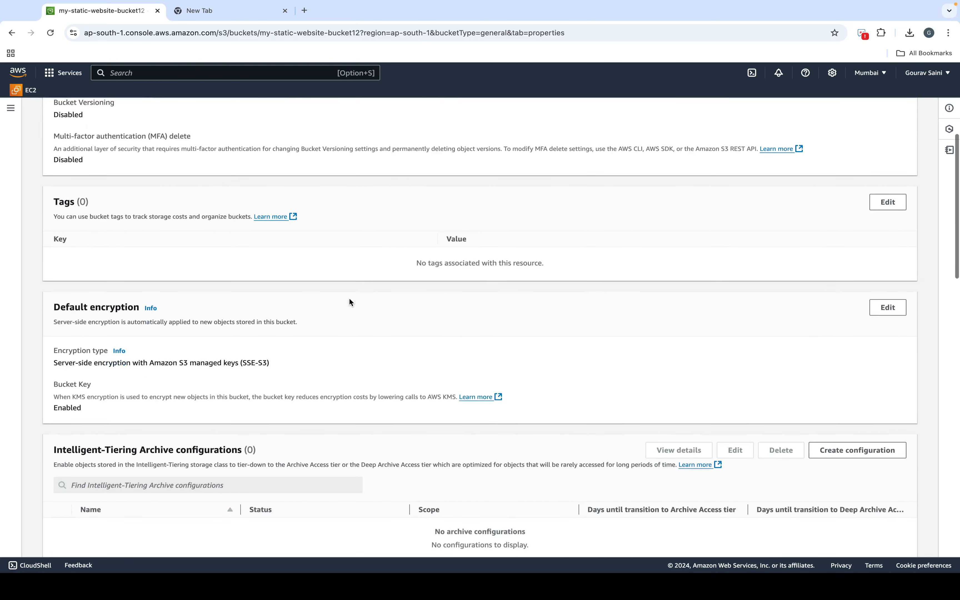
pyautogui.scroll(-9, 349, 302)
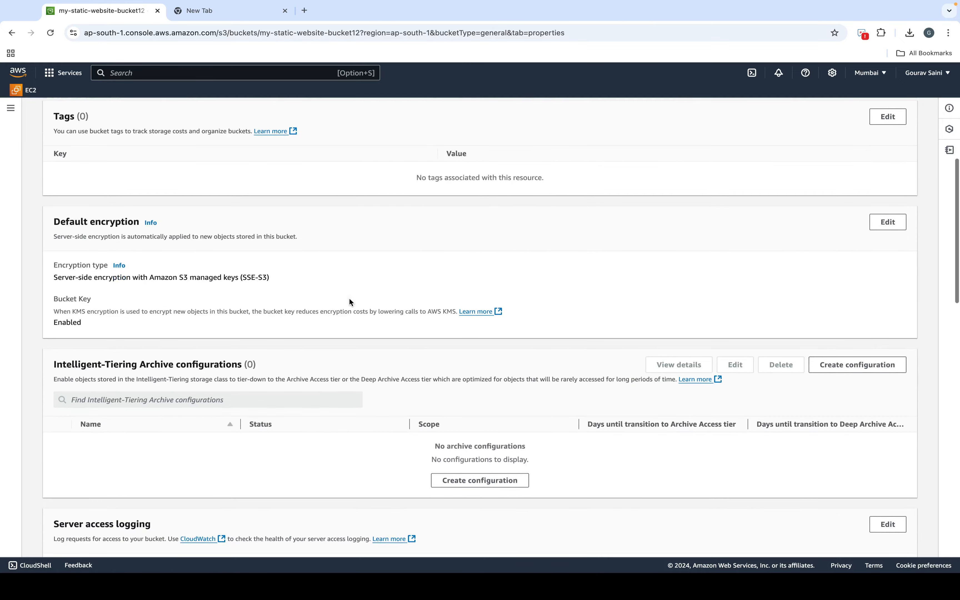
pyautogui.scroll(-9, 349, 302)
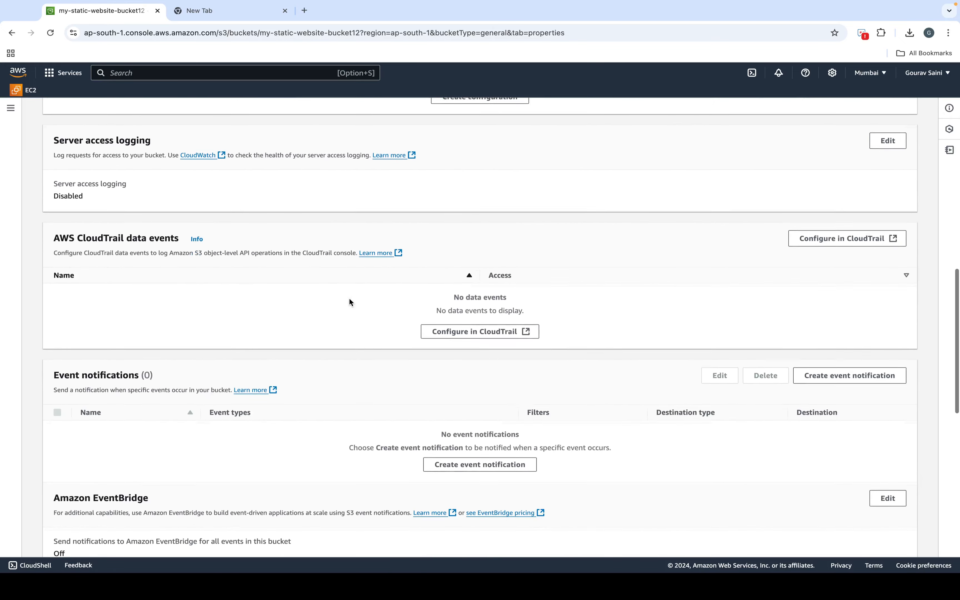
pyautogui.scroll(-8, 350, 302)
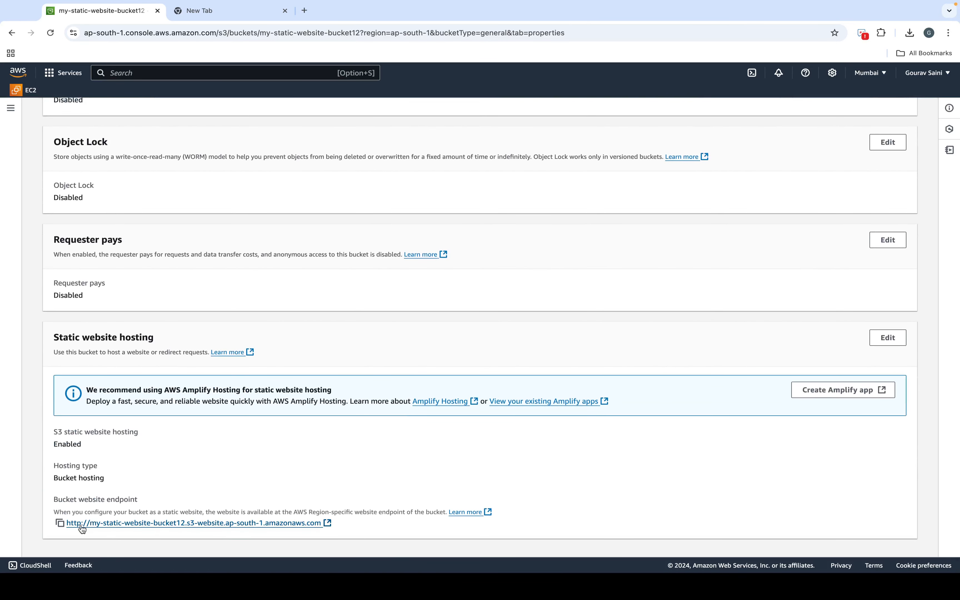
pyautogui.moveTo(57, 506)
pyautogui.mouseDown()
pyautogui.moveTo(65, 503)
pyautogui.moveTo(53, 501)
pyautogui.mouseUp()
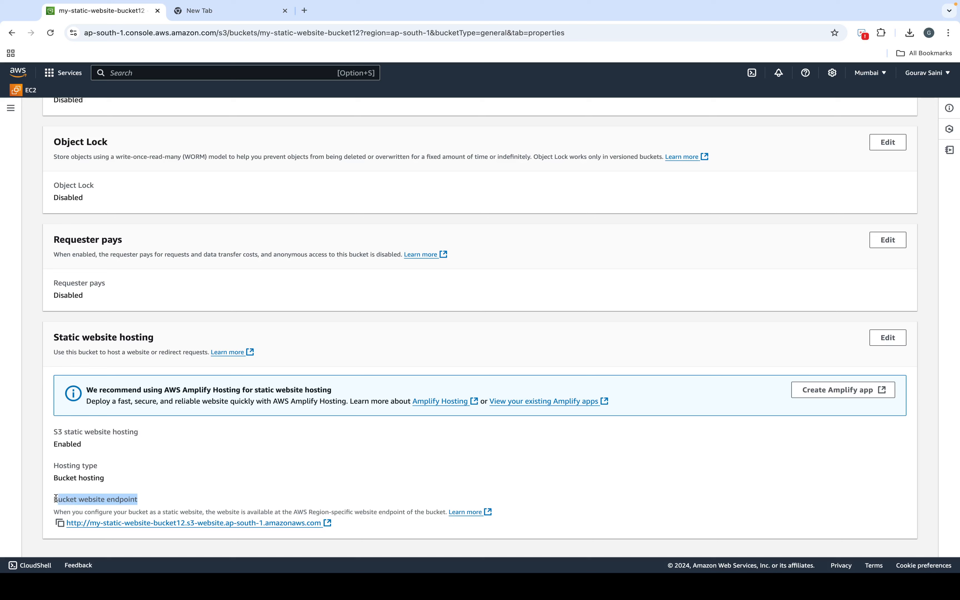
pyautogui.click(75, 495)
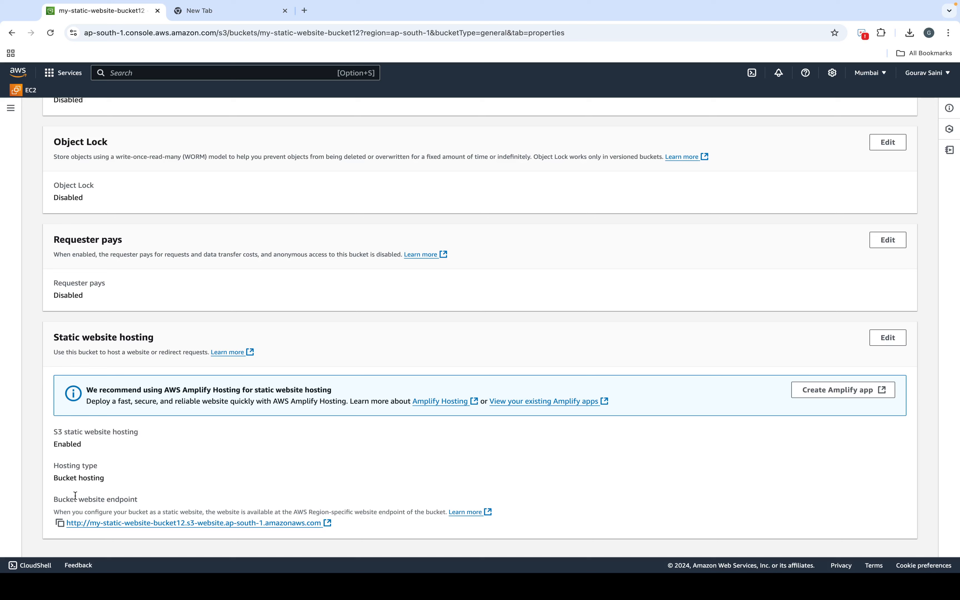
pyautogui.tripleClick(78, 499)
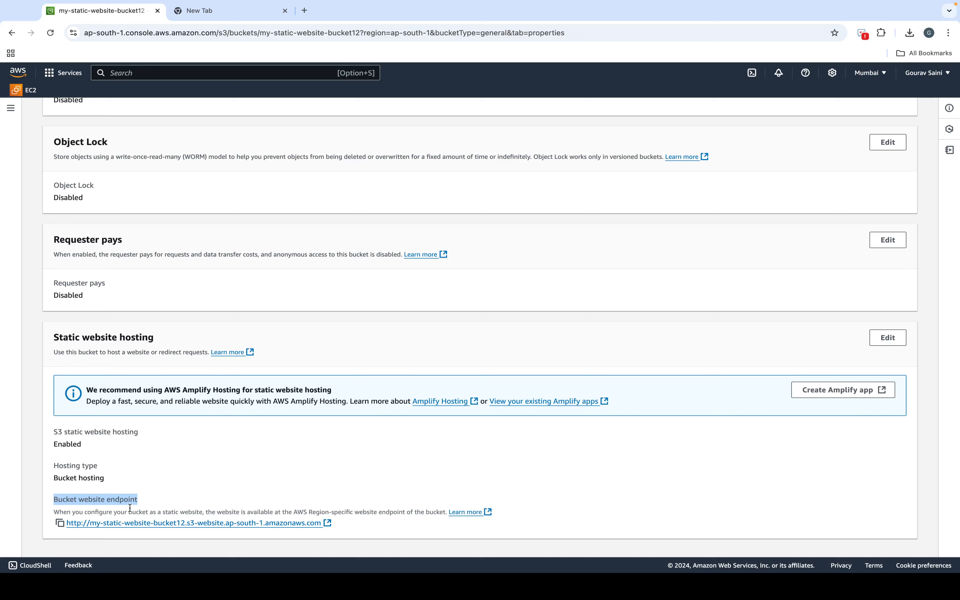
pyautogui.click(60, 524)
# Step: Load the copied bucket website endpoint URL in the empty browser tab
pyautogui.click(227, 18)
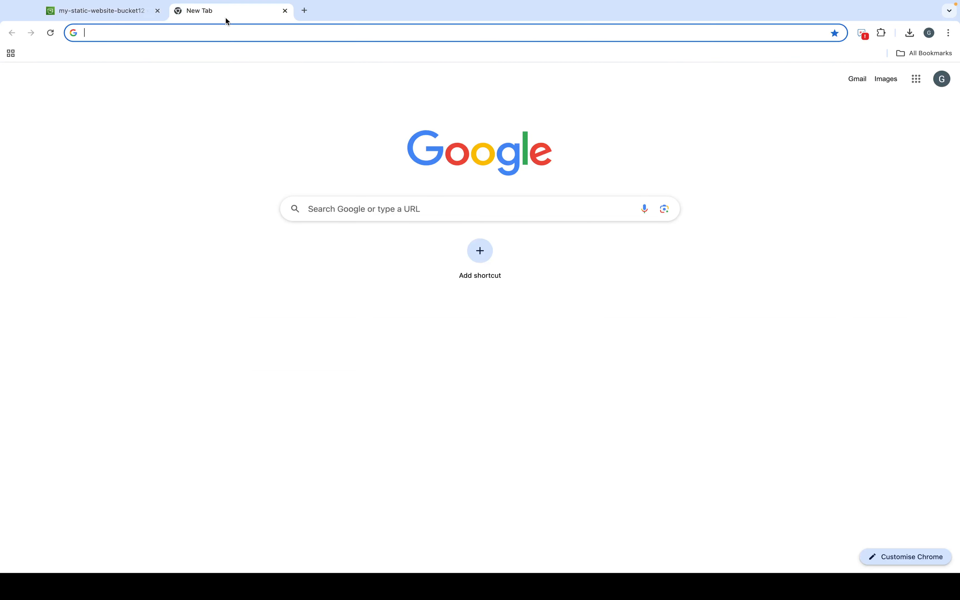
pyautogui.click(209, 40)
pyautogui.press('super+v')
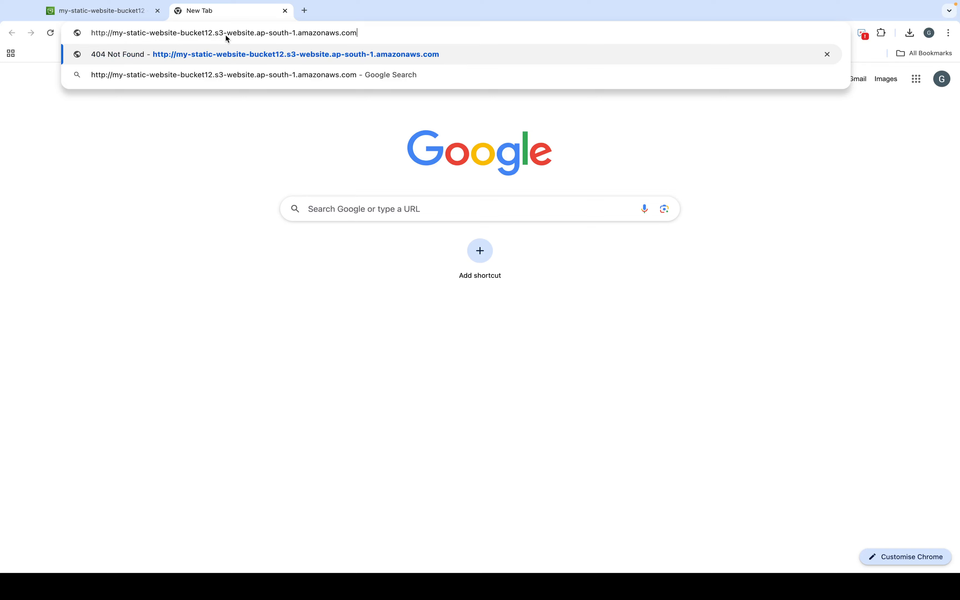
pyautogui.press('Return')
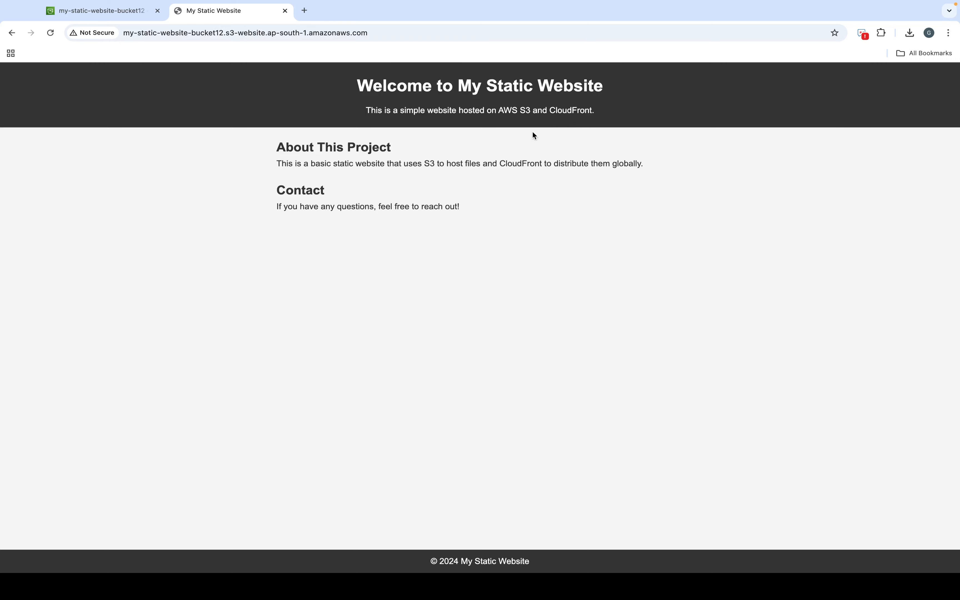
# Step: Examine the hosted page's header line and the About This Project text on S3 and CloudFront
pyautogui.moveTo(538, 113); pyautogui.dragTo(586, 113)
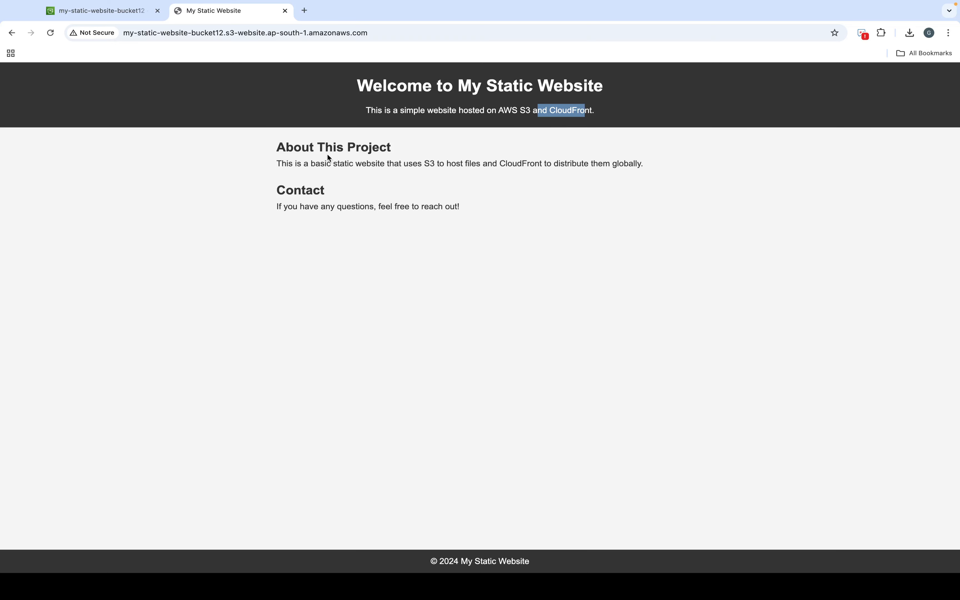
pyautogui.moveTo(277, 163); pyautogui.dragTo(648, 168)
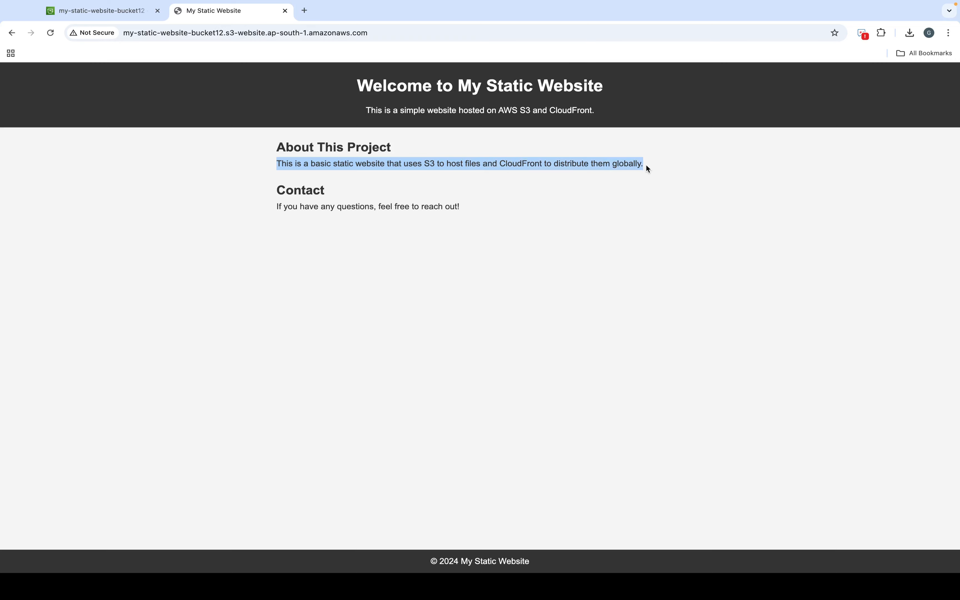
pyautogui.click(614, 164)
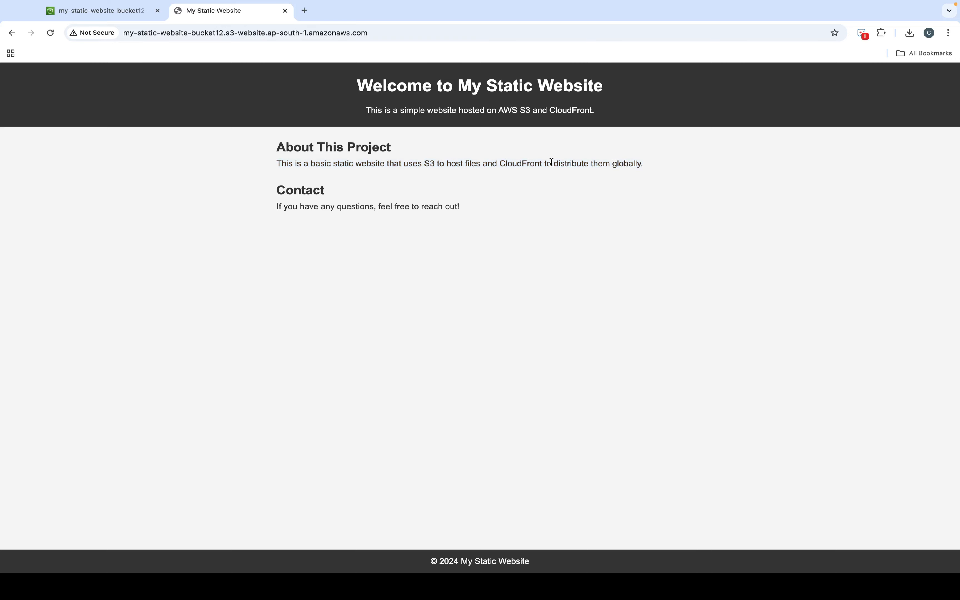